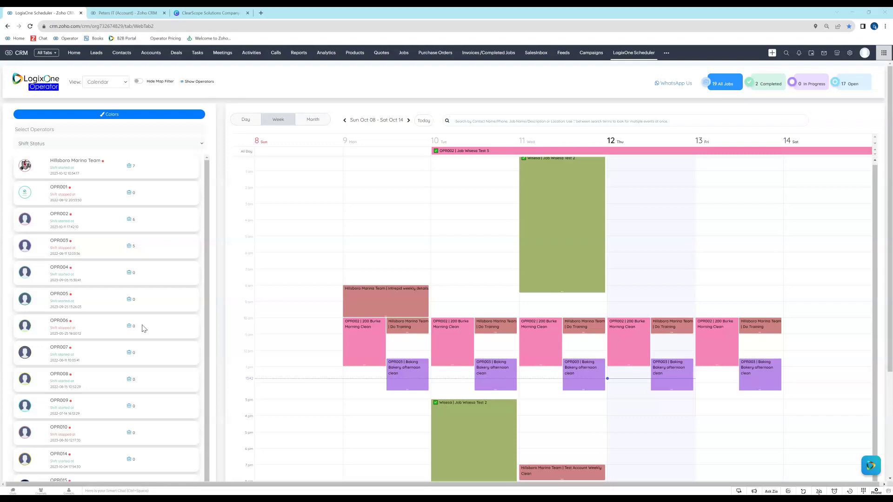
Change the scheduler view from Calendar to Map and hide the map filter row.
left_click(142, 326)
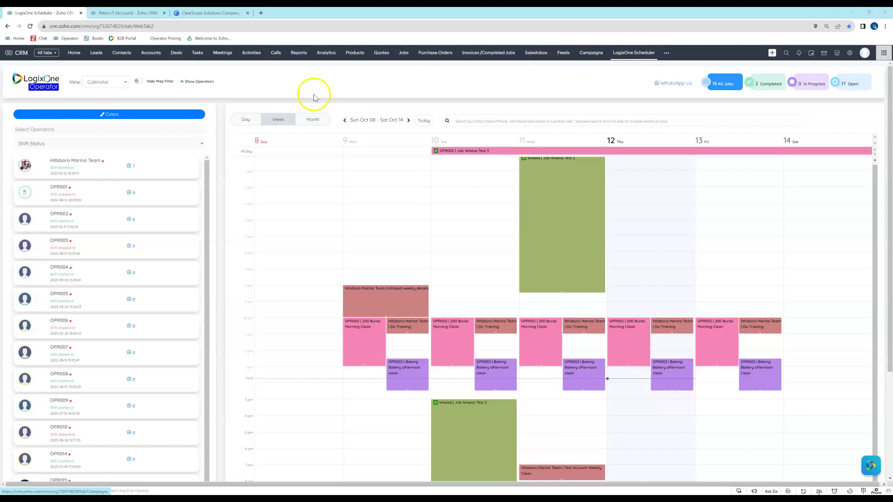
left_click(104, 82)
left_click(106, 100)
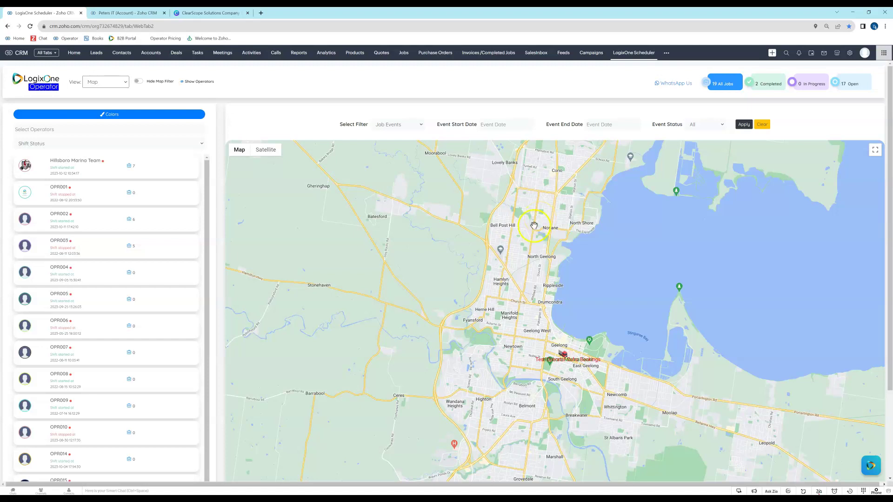
left_click(138, 82)
left_click(138, 82)
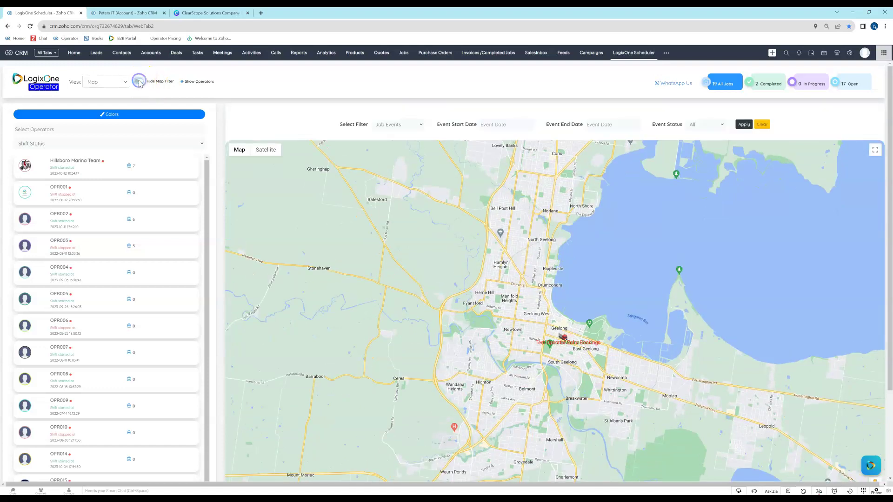
left_click(183, 84)
left_click(185, 83)
left_click_drag(569, 291, 555, 278)
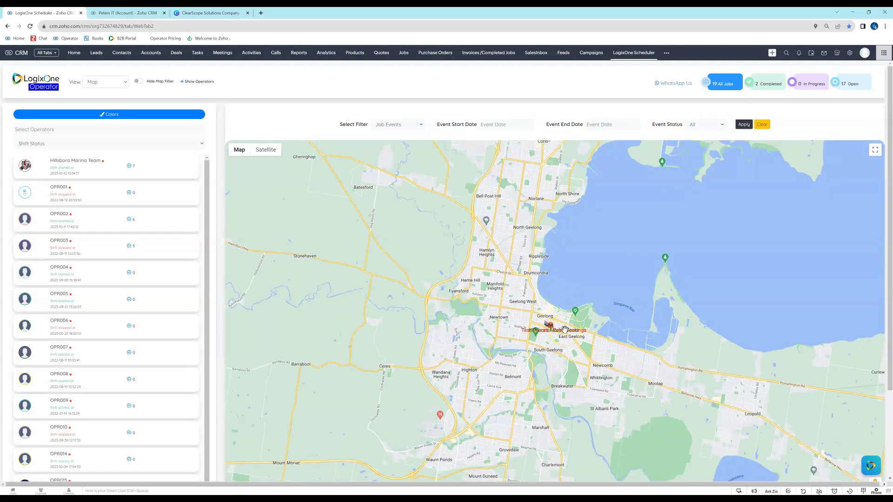
Zoom into the marker cluster near Malop St and inspect the Hillsboro Marina Team marker.
scroll(524, 301, "down", 1)
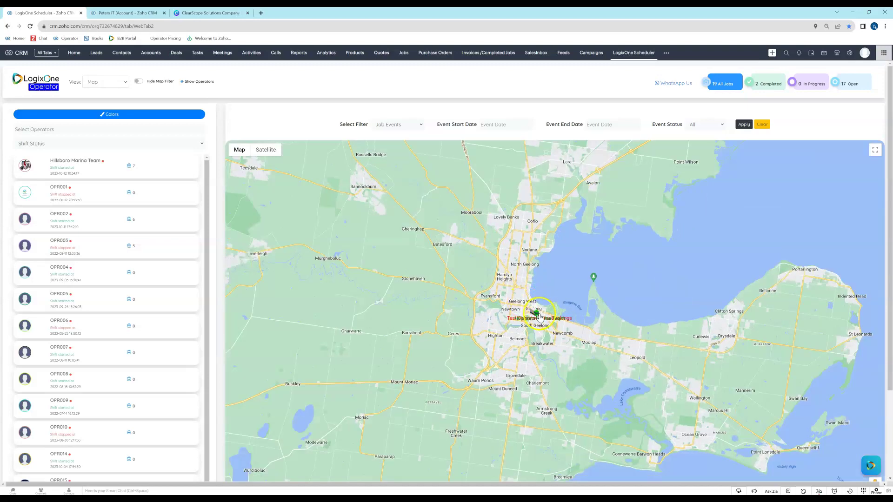
scroll(539, 316, "up", 5)
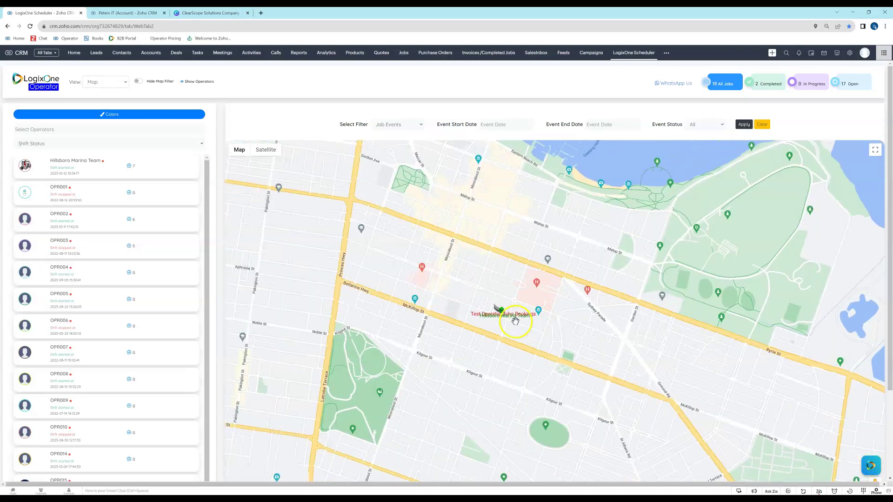
scroll(515, 320, "up", 3)
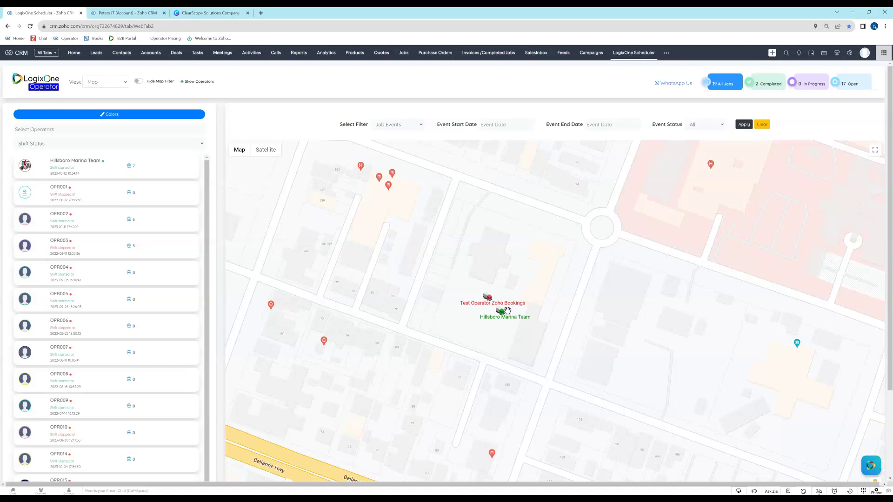
left_click(499, 313)
left_click(510, 318)
left_click(503, 316)
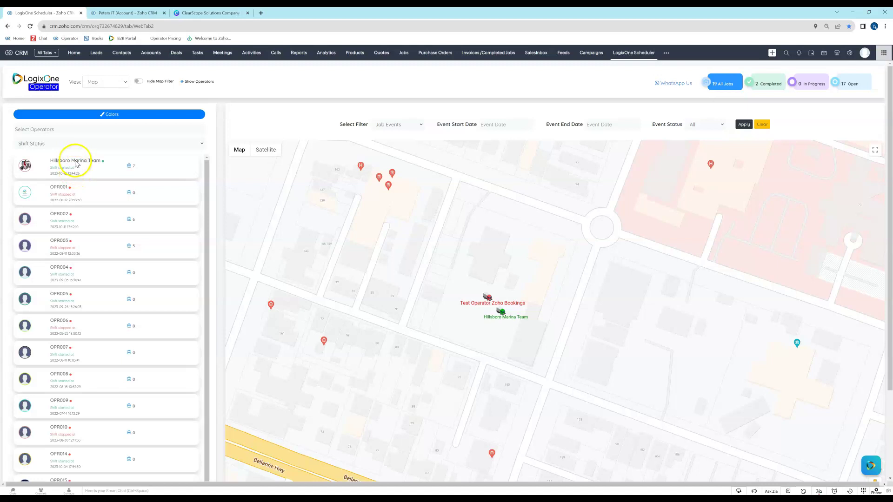
left_click(72, 129)
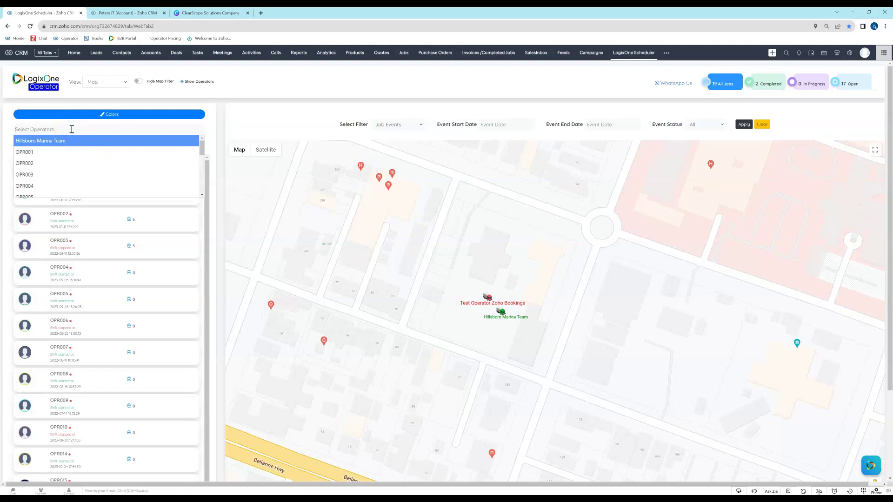
left_click(74, 140)
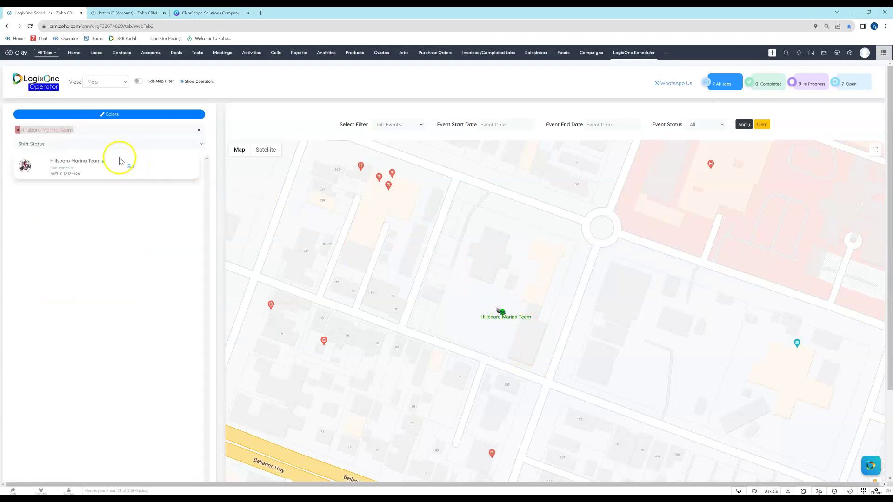
left_click(198, 130)
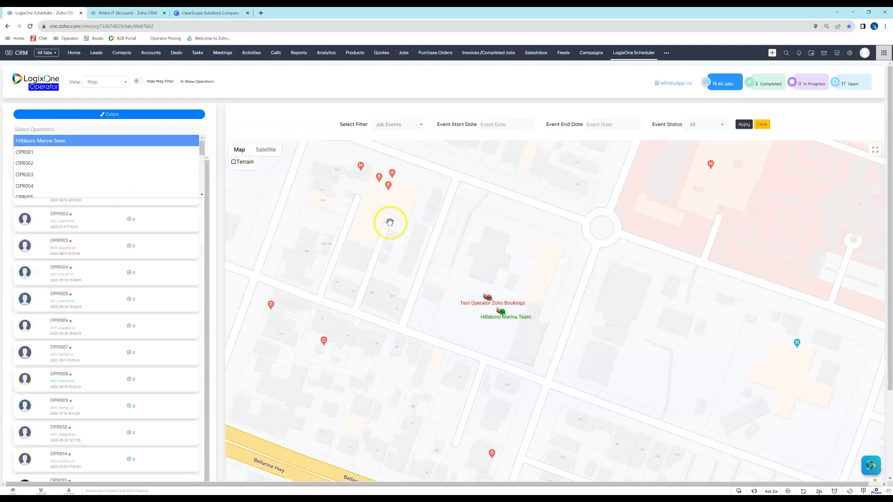
left_click(102, 129)
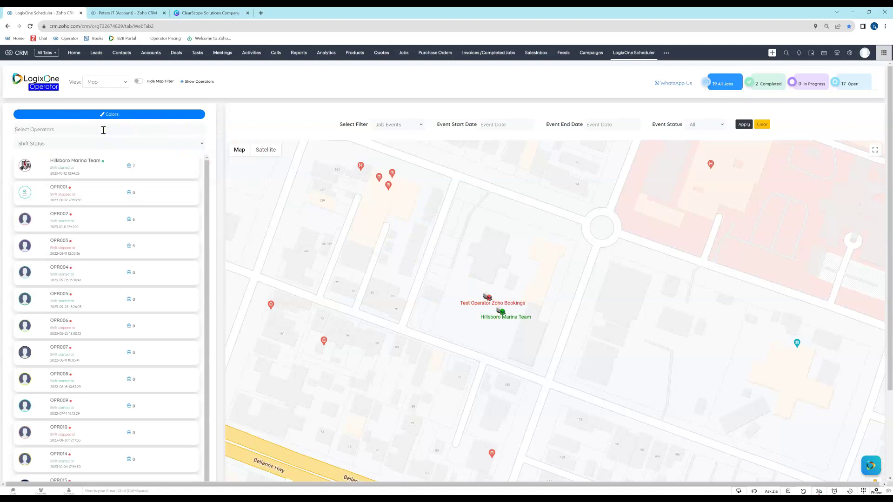
type("H")
left_click(92, 141)
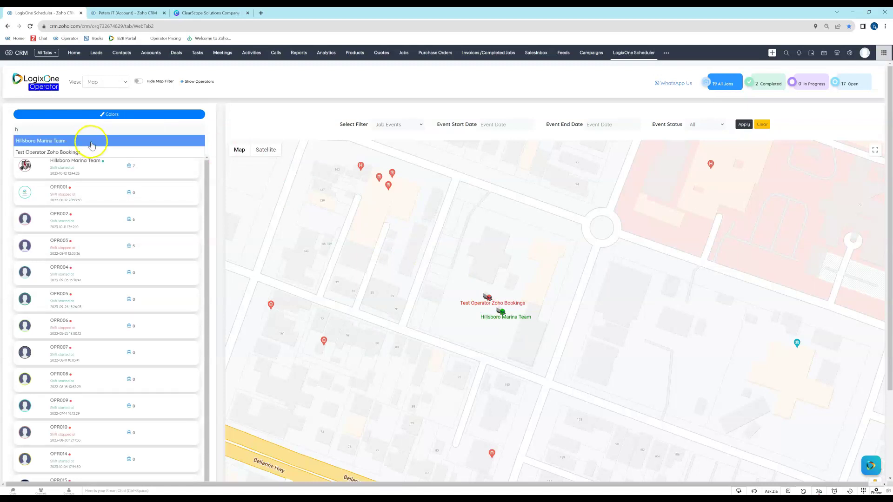
type("tes")
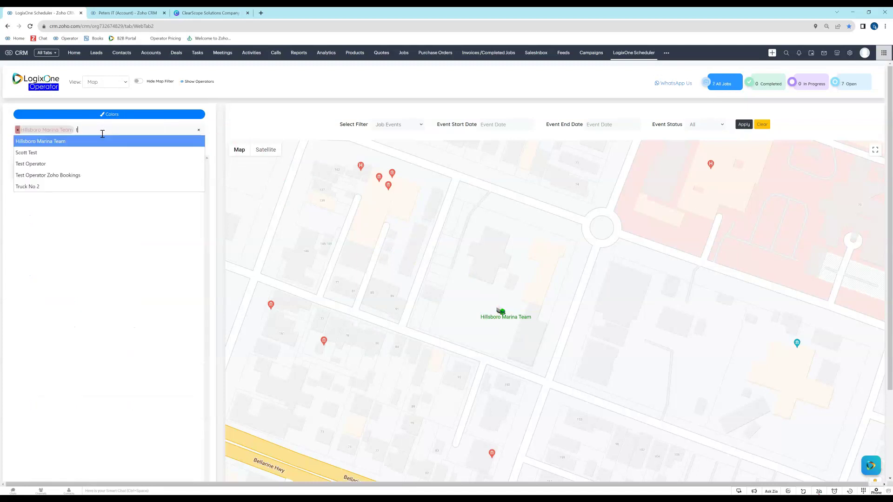
left_click(85, 164)
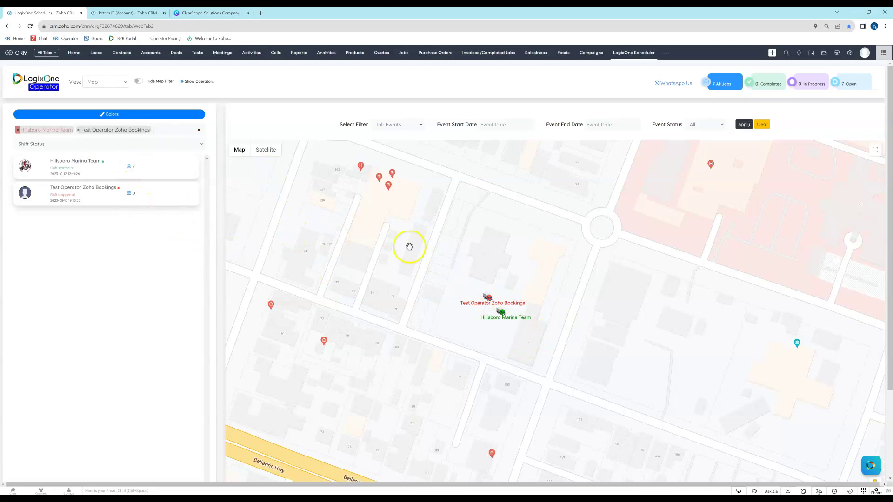
left_click(78, 130)
left_click(18, 130)
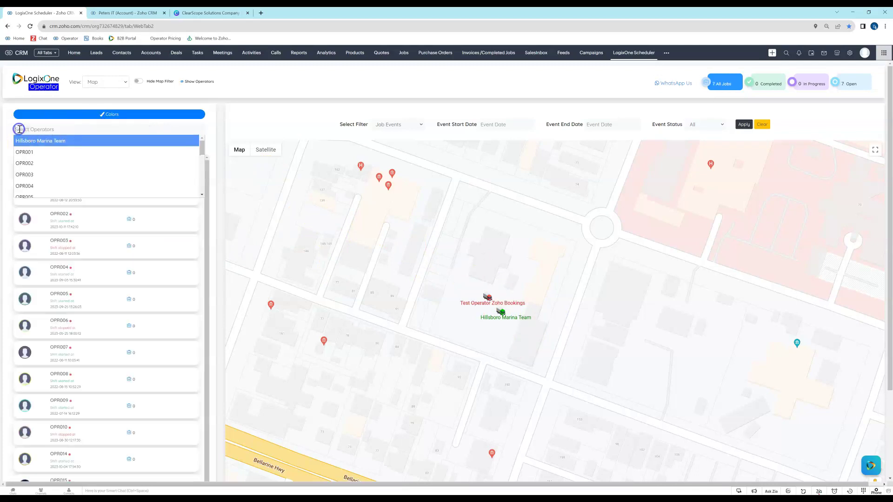
Filter the map to the Hillsboro Marina Team operator and frame Geelong and the bay.
scroll(518, 285, "down", 5)
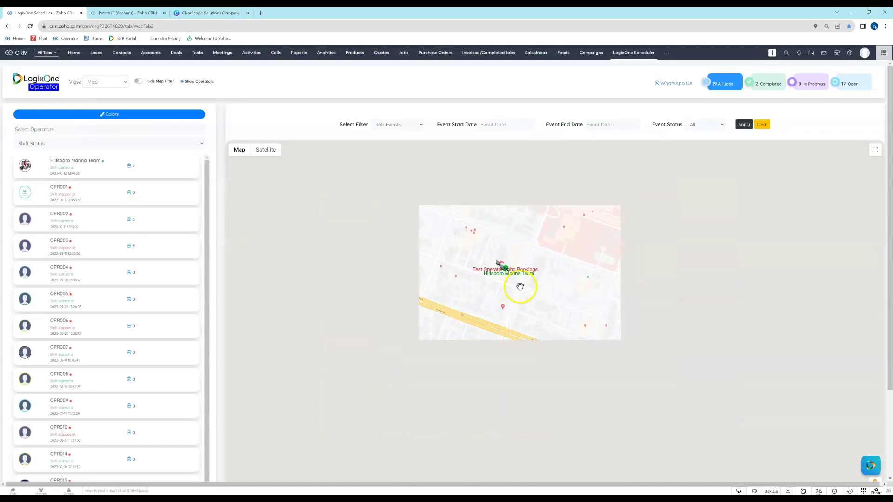
scroll(520, 285, "down", 5)
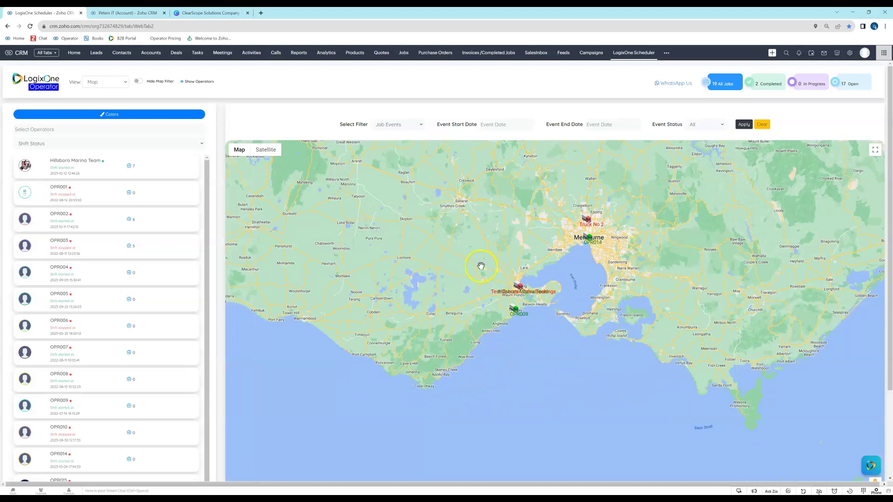
left_click(47, 133)
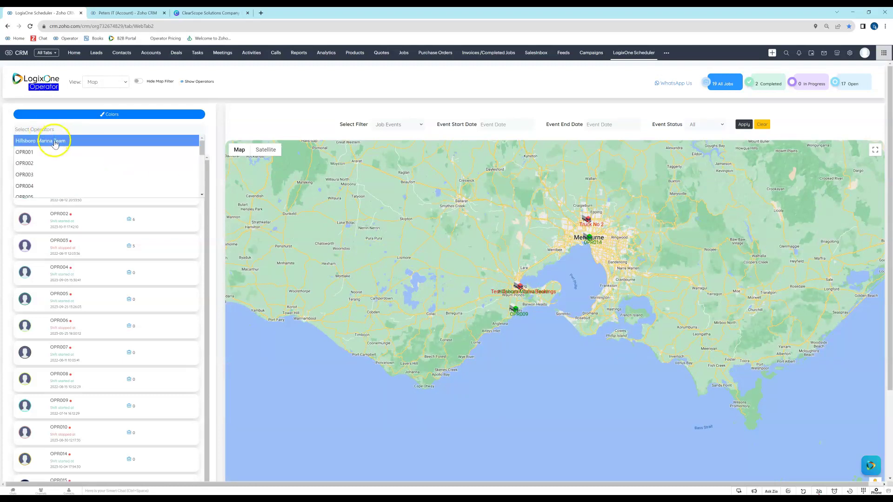
left_click(54, 139)
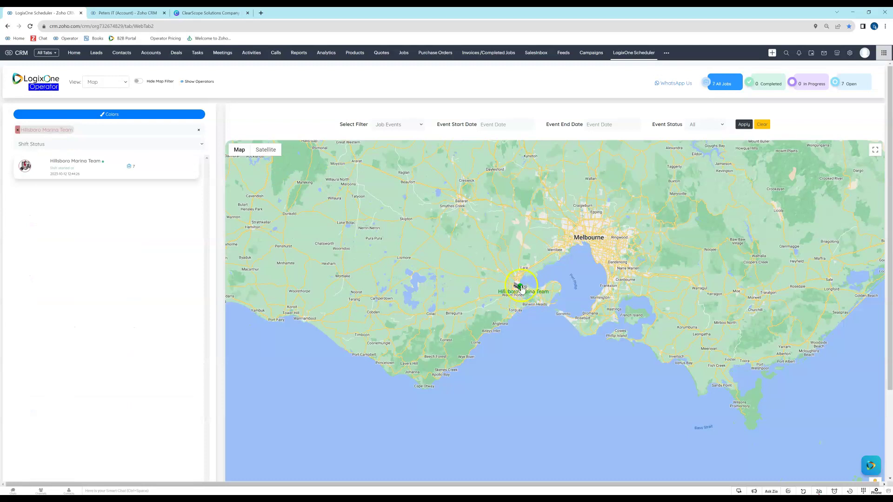
scroll(521, 287, "up", 3)
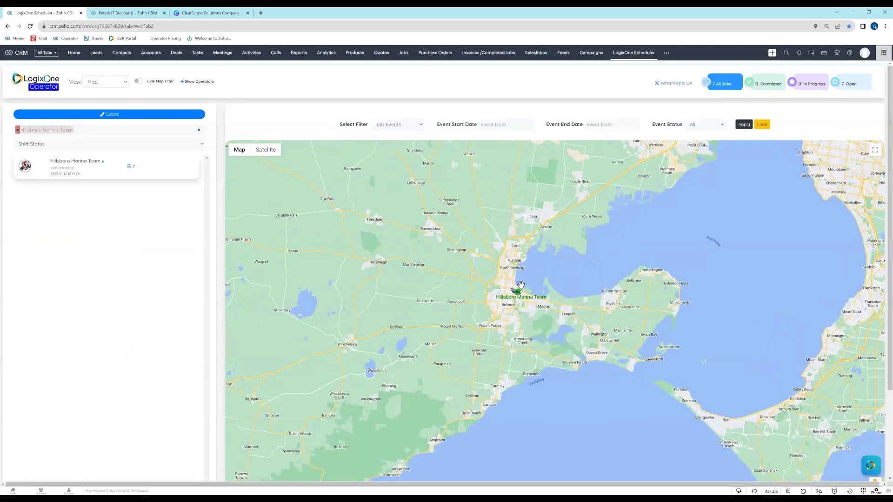
mouse_move(534, 256)
left_mouse_down()
mouse_move(489, 333)
mouse_move(451, 340)
left_mouse_up()
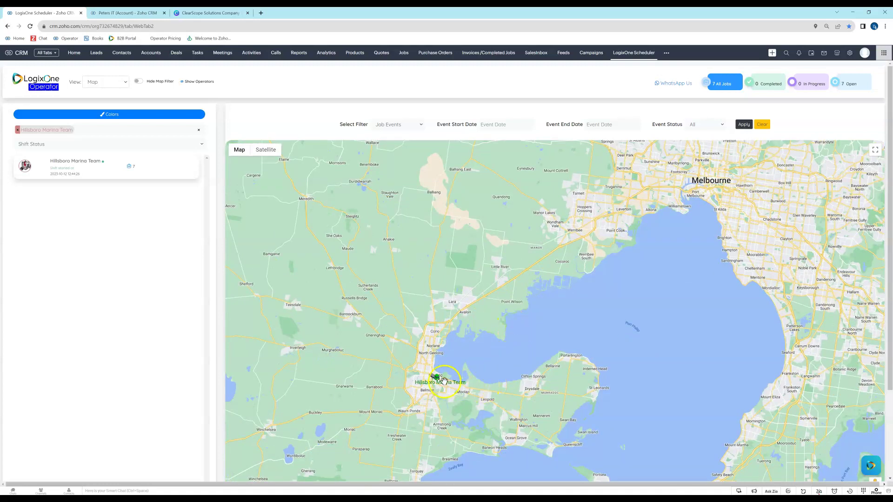
left_click_drag(442, 379, 478, 359)
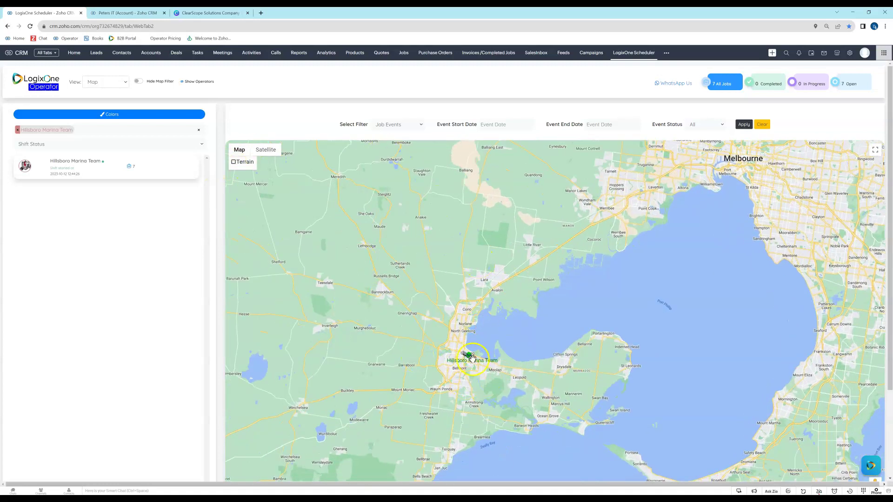
Remove Hillsboro Marina Team from the operator filter so all operators show again.
left_click(83, 58)
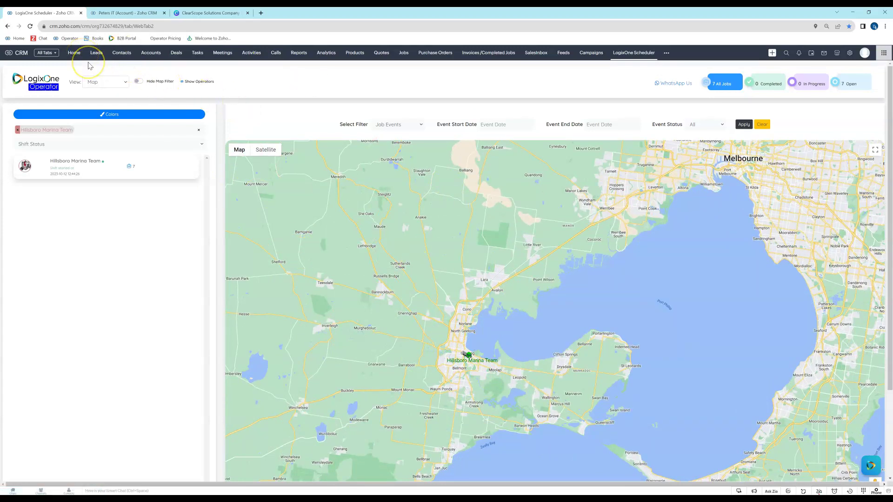
left_click(472, 365)
left_click(199, 129)
left_click(624, 285)
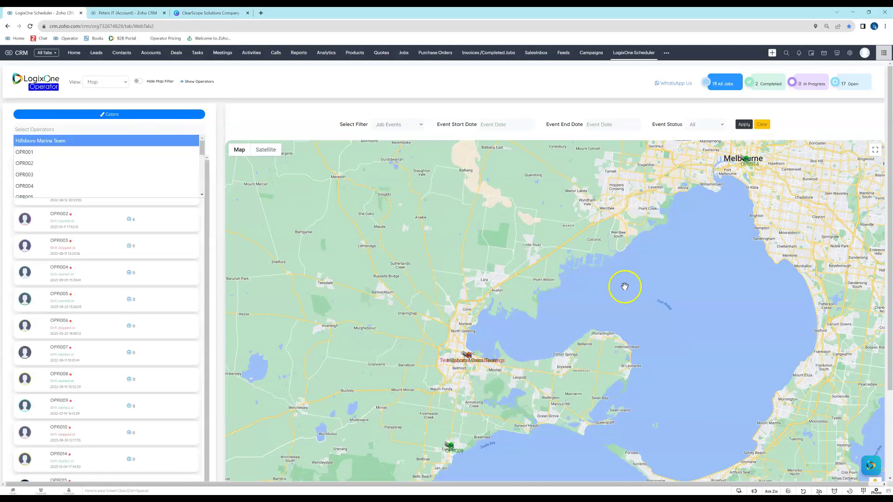
left_click(583, 242)
scroll(610, 247, "down", 1)
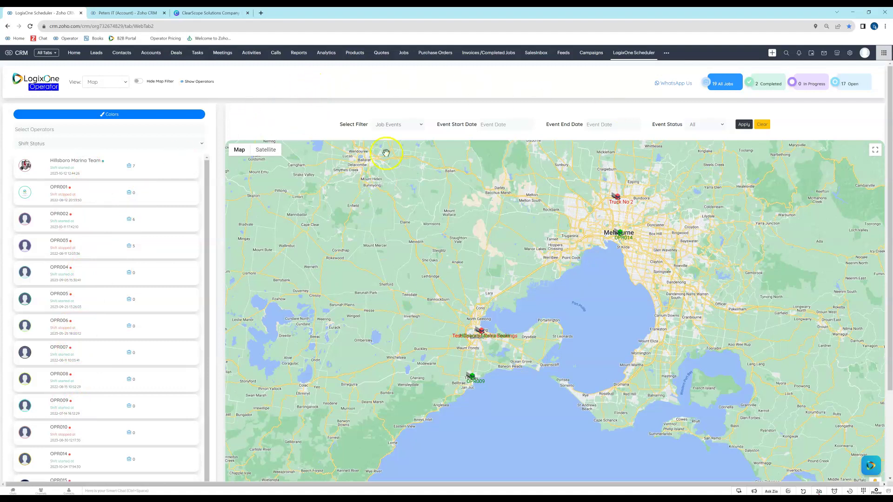
left_click(404, 131)
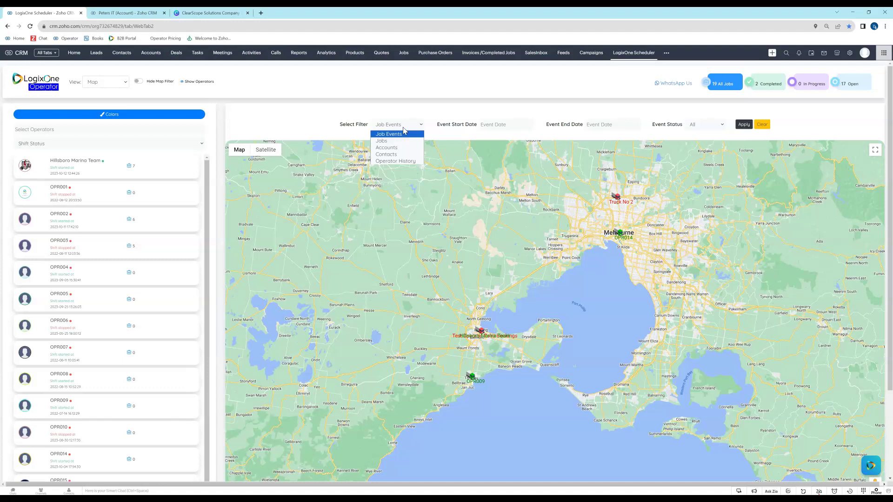
Filter Job Events to Open status from 2023-10-09 to 2023-10-13 and apply.
left_click(392, 134)
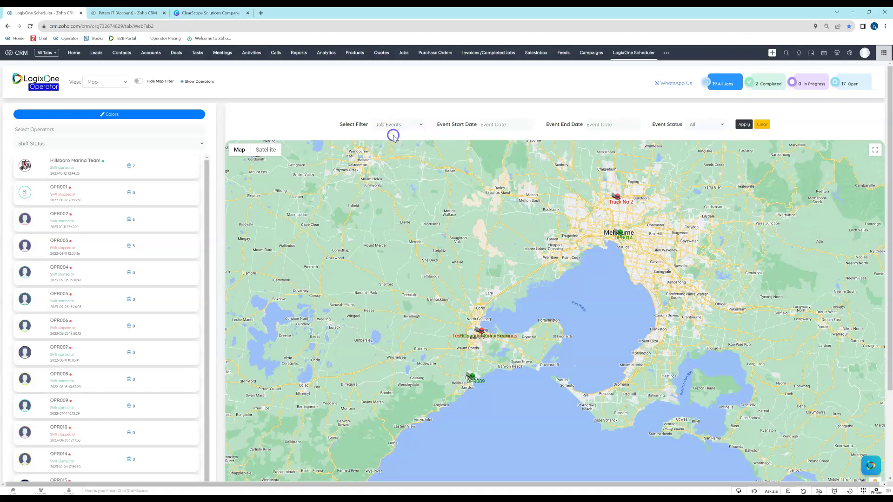
left_click(503, 126)
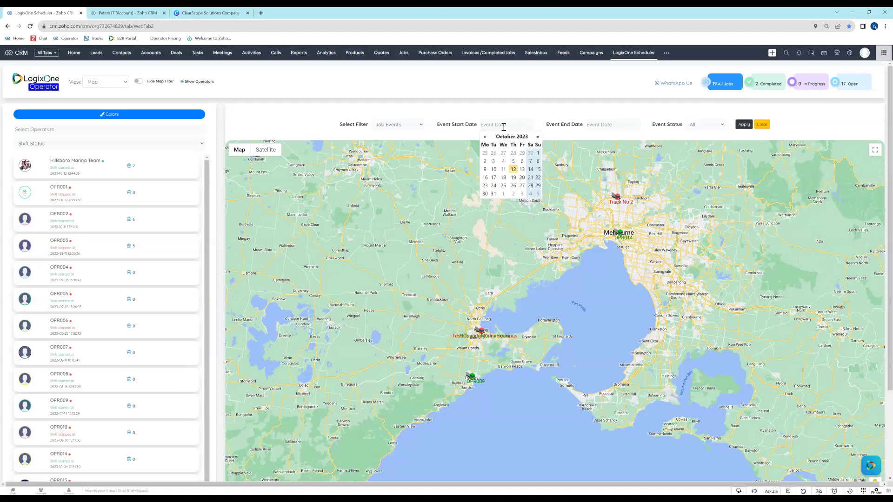
left_click(485, 169)
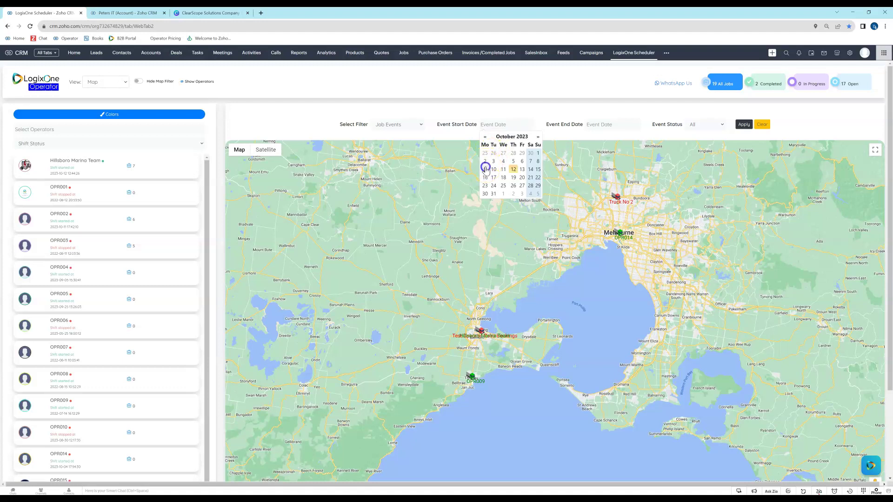
left_click(594, 122)
left_click(630, 169)
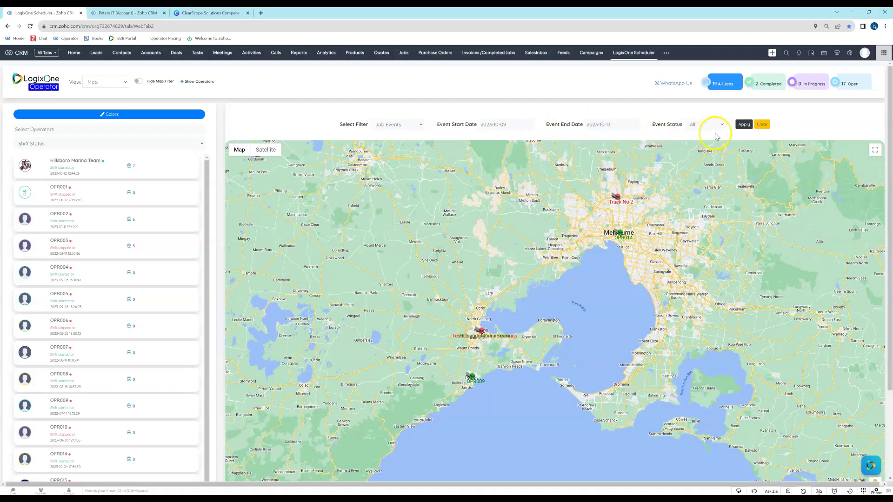
left_click(715, 127)
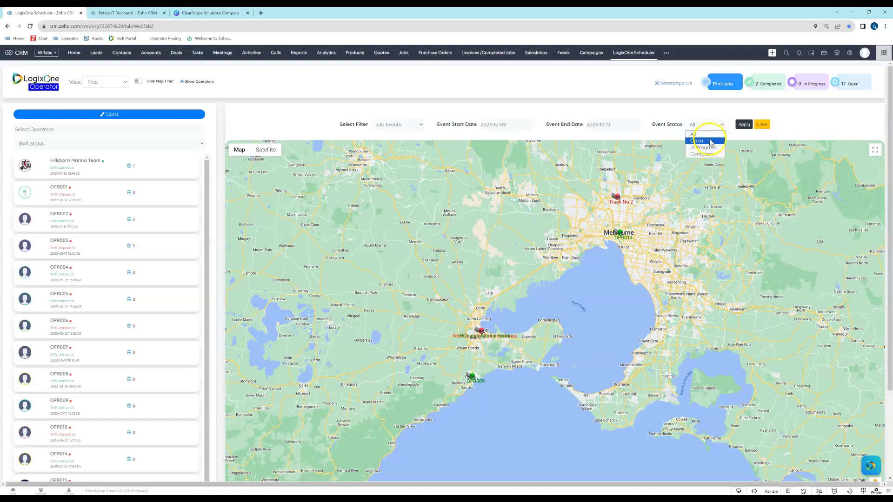
left_click(702, 141)
left_click(741, 127)
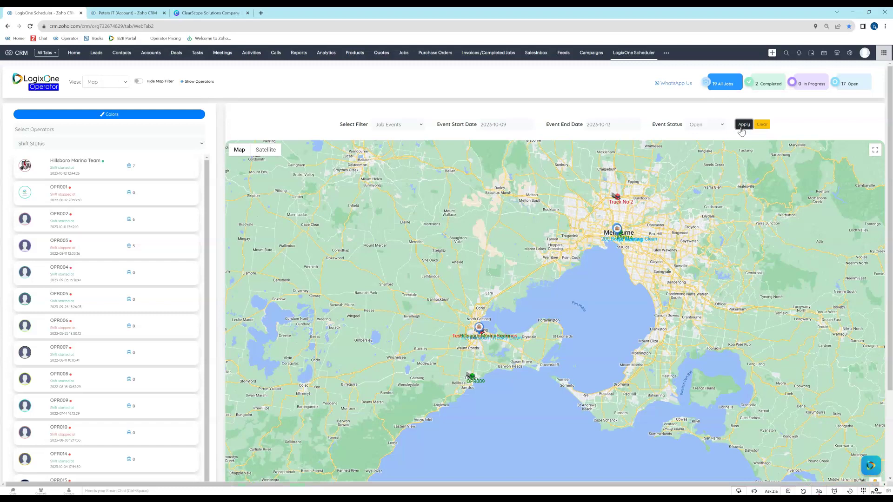
Zoom into the Melbourne cluster and show the 200 Burke Morning Clean job details.
scroll(617, 231, "up", 2)
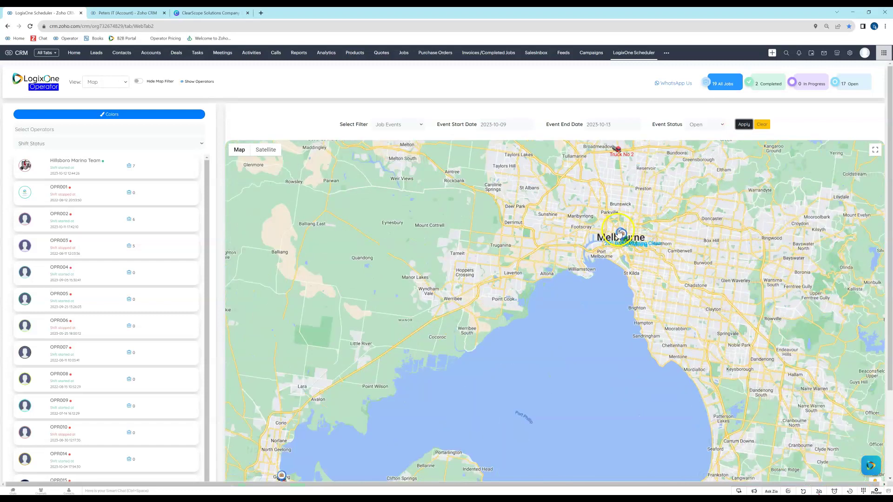
left_click(633, 237)
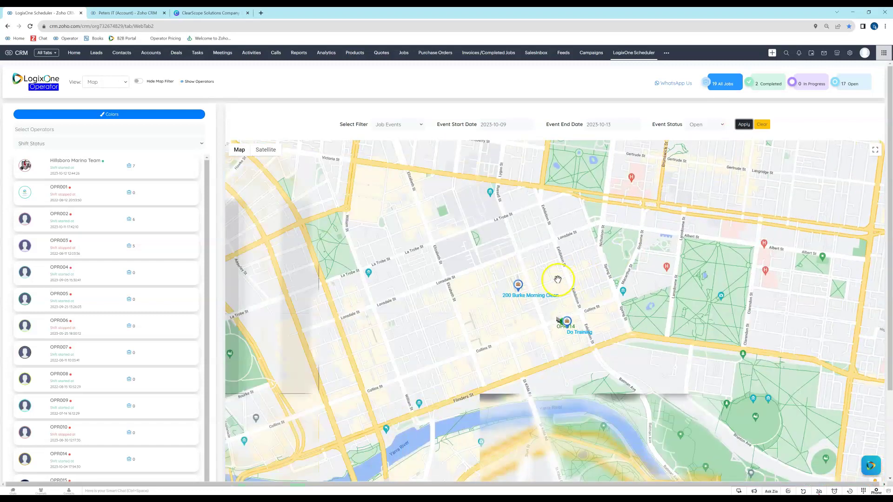
left_click(518, 287)
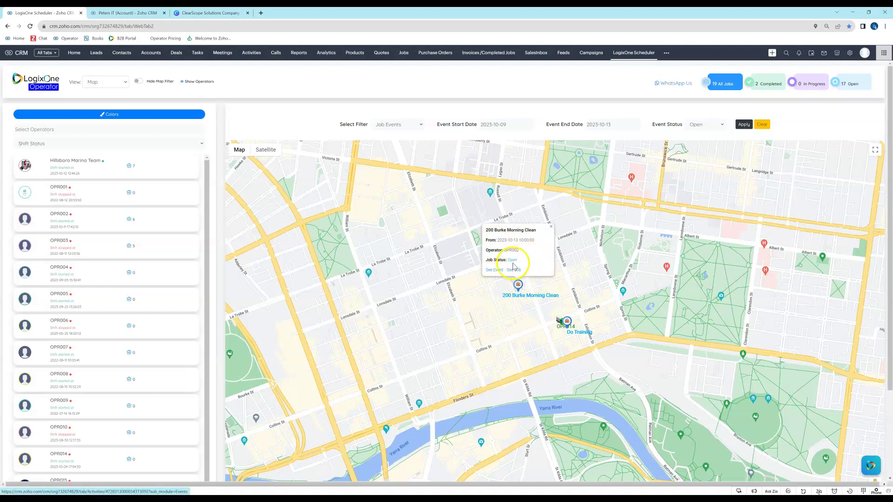
Open the 200 Burke Morning Clean event and job records in new tabs, returning to the map.
left_click(495, 275)
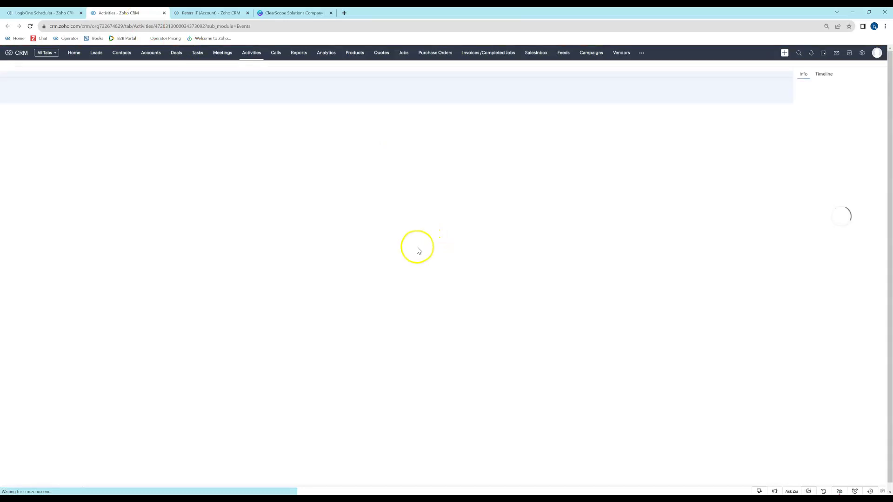
left_click(43, 13)
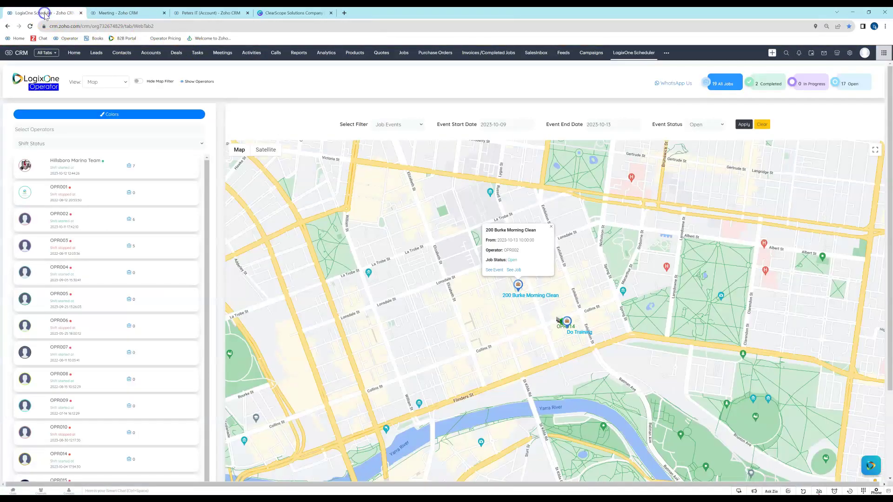
left_click(514, 270)
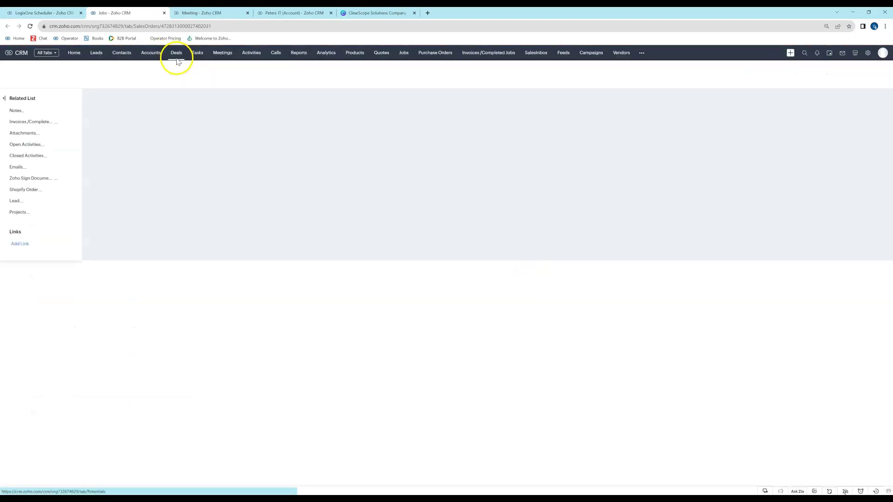
scroll(263, 298, "down", 5)
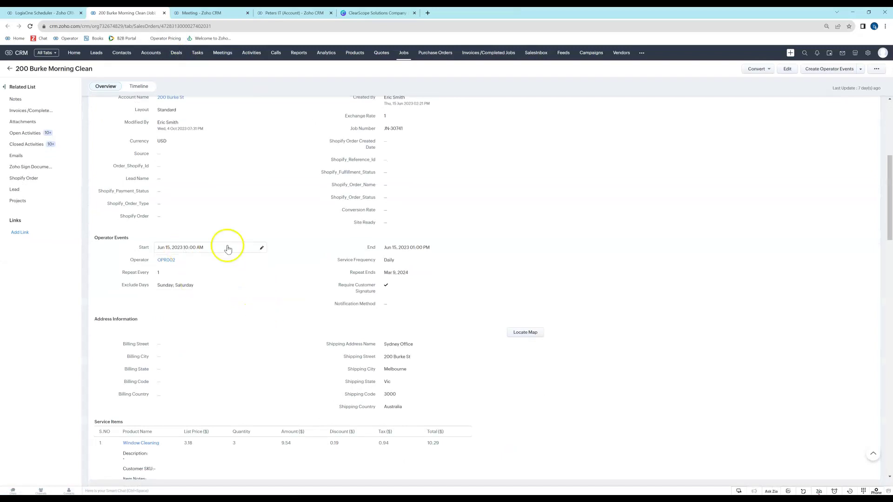
left_click(24, 14)
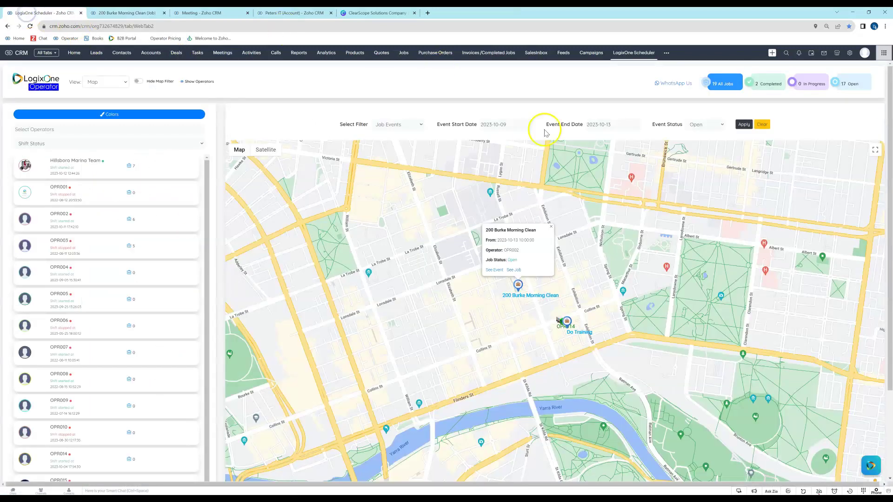
Set the job event dates to 2023-10-12 only with All statuses, apply, and zoom out.
left_click(552, 228)
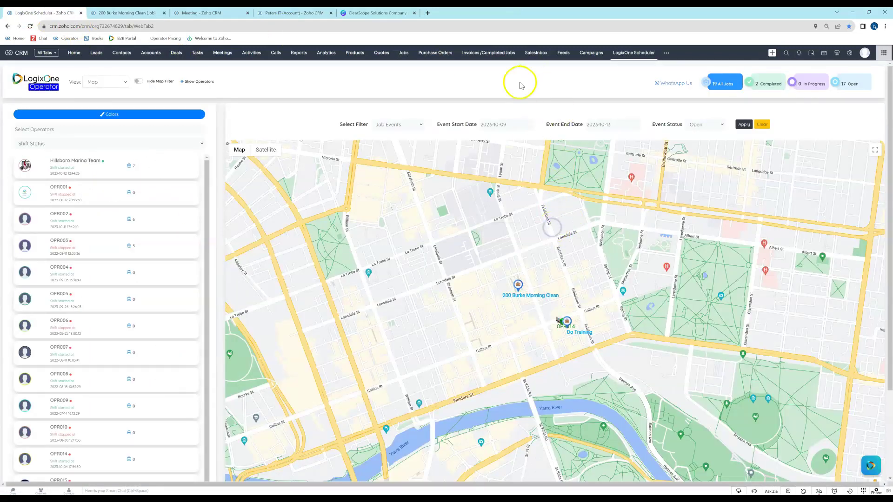
left_click(506, 124)
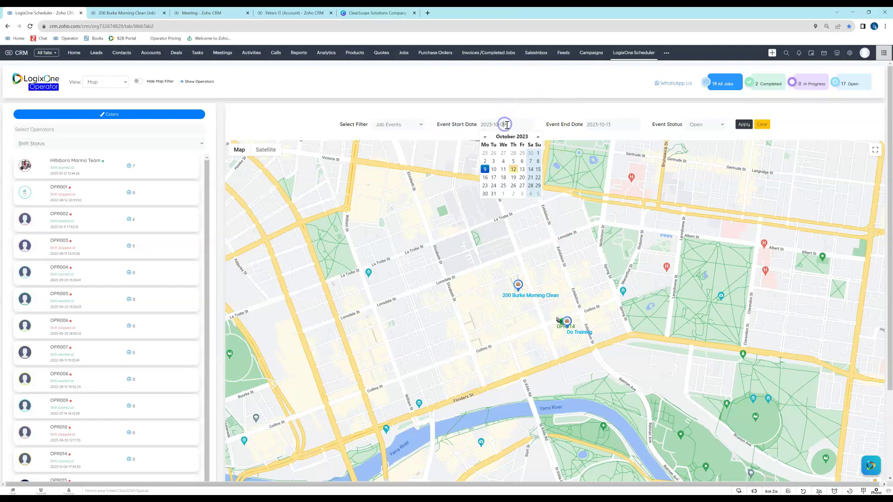
left_click(513, 169)
left_click(597, 124)
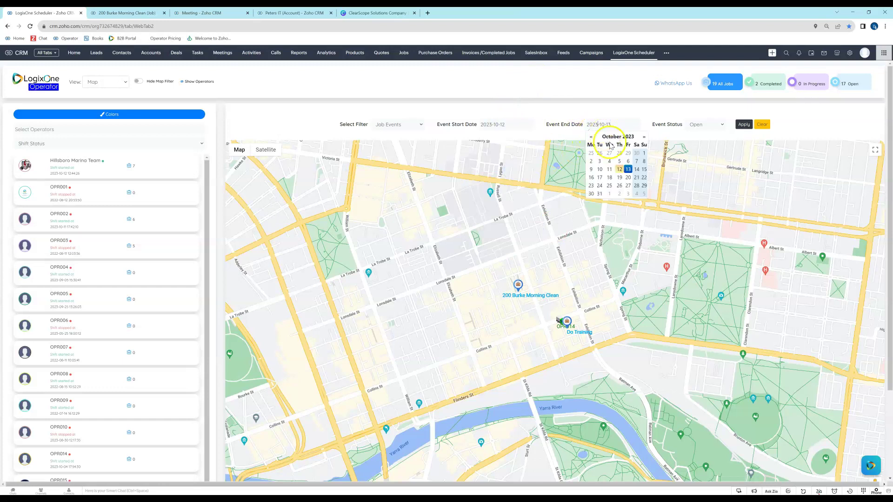
left_click(621, 169)
left_click(716, 125)
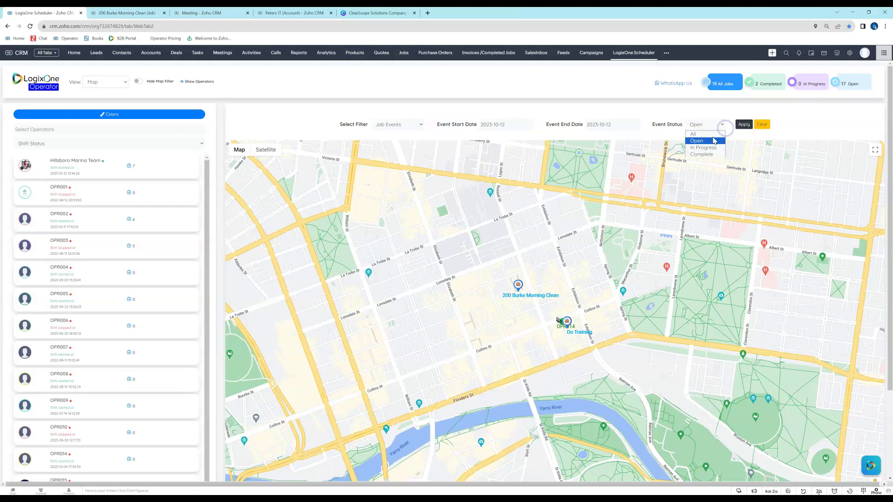
left_click(711, 139)
left_click(743, 125)
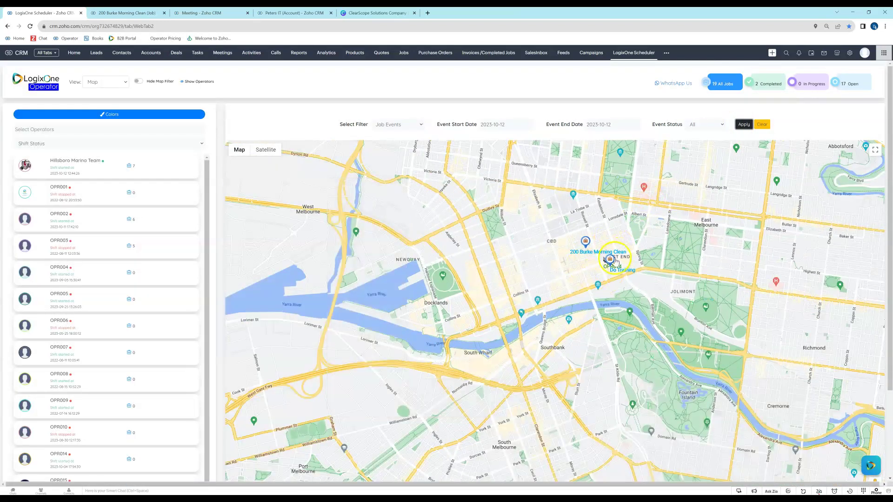
left_click(611, 263)
scroll(605, 259, "down", 3)
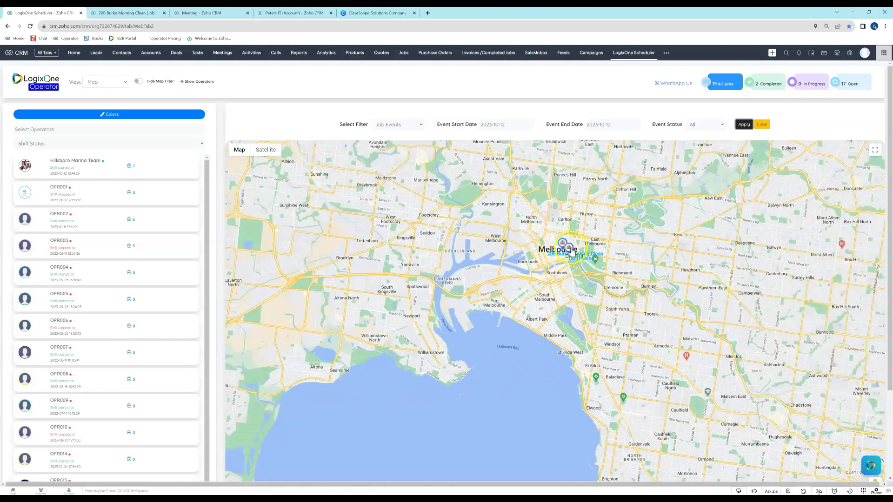
left_click(414, 125)
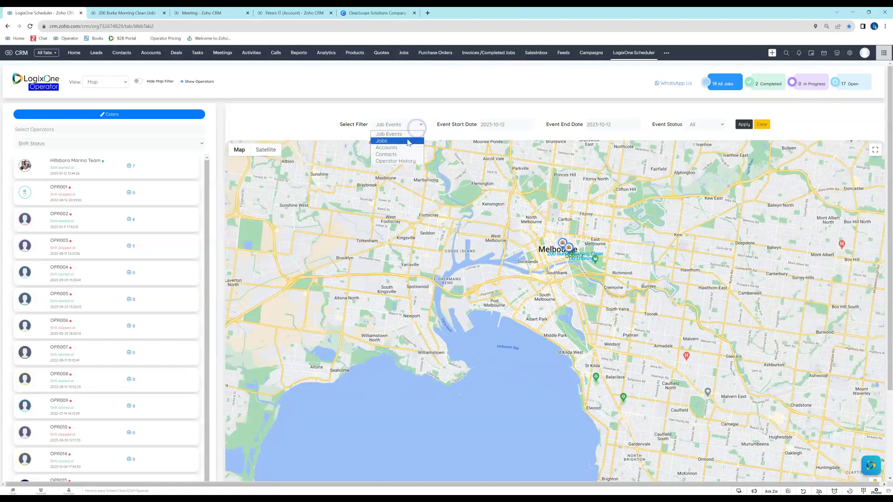
Switch the map filter to Jobs limited to the VIC state and apply it.
left_click(408, 141)
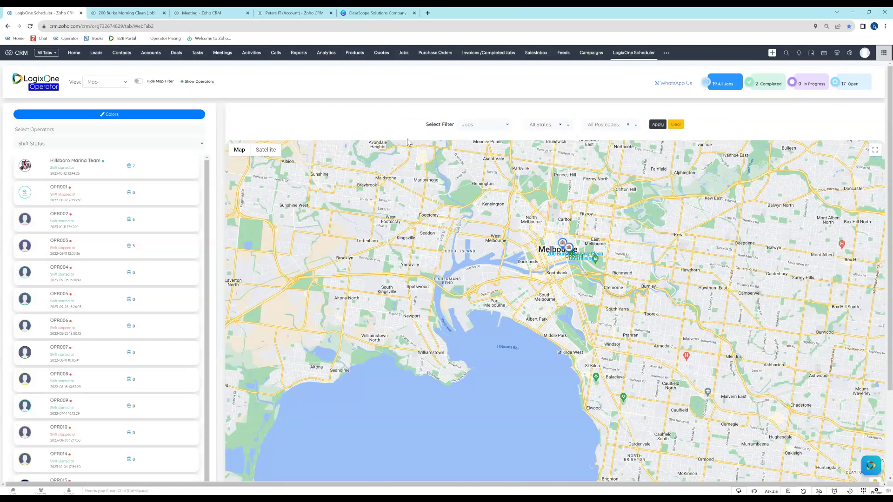
left_click(410, 140)
left_click(124, 13)
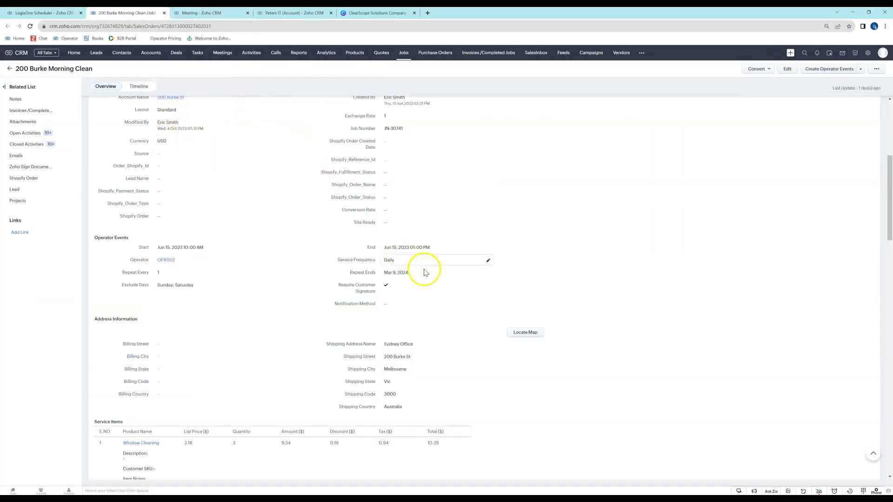
left_click(43, 13)
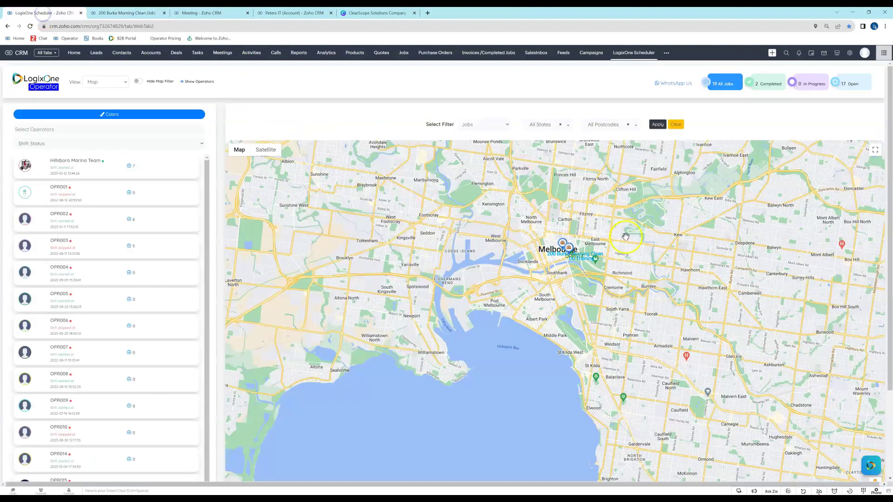
left_click(567, 125)
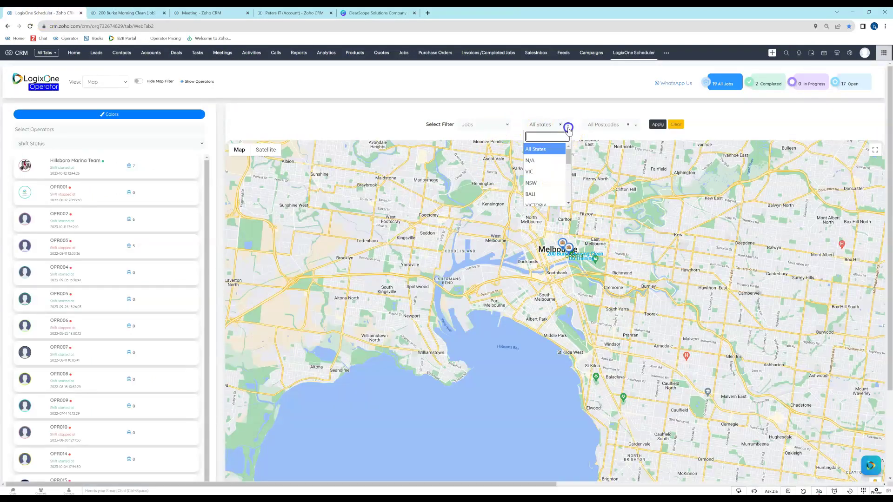
left_click(533, 171)
left_click(651, 124)
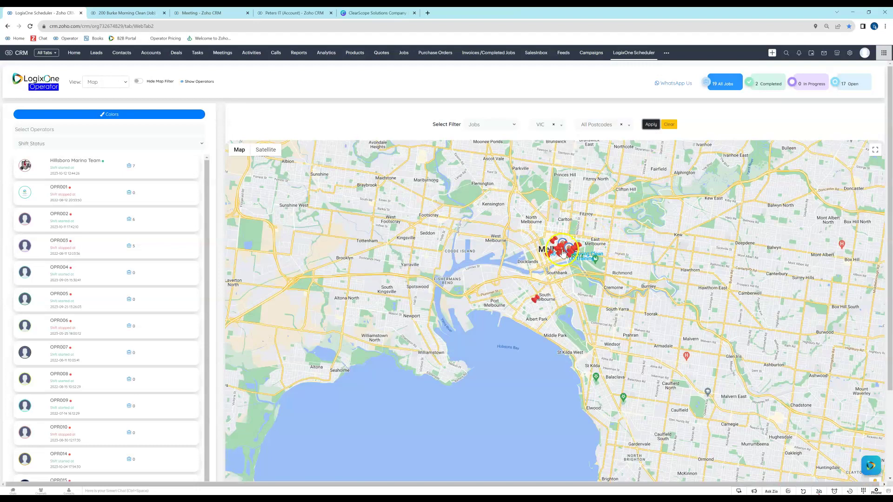
Inspect the CBD job markers near Collins St and Bourke St, then zoom back out.
scroll(563, 253, "up", 4)
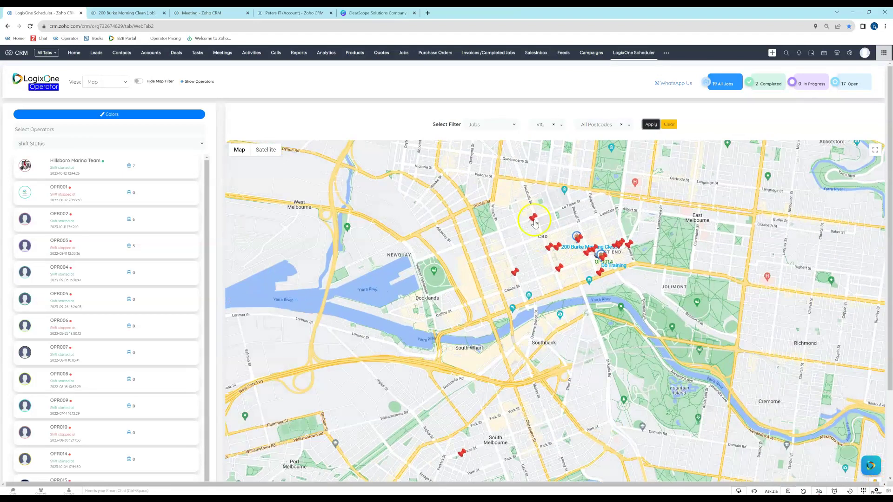
left_click(515, 271)
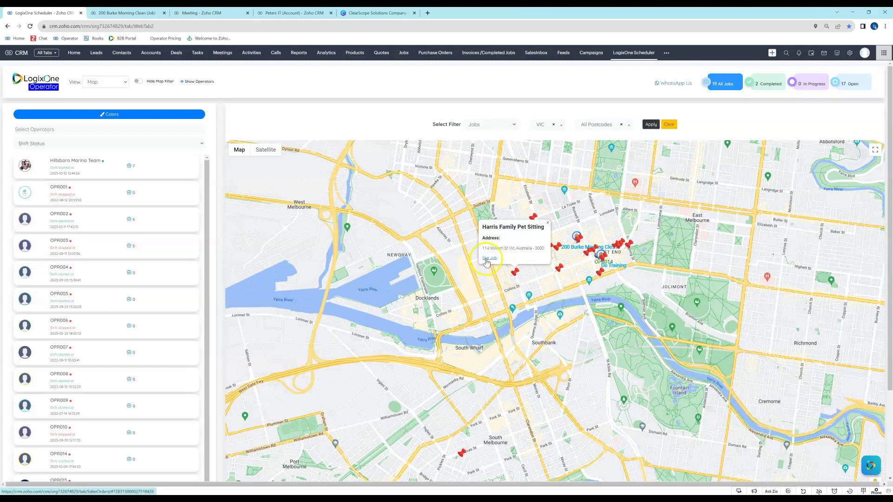
left_click(559, 268)
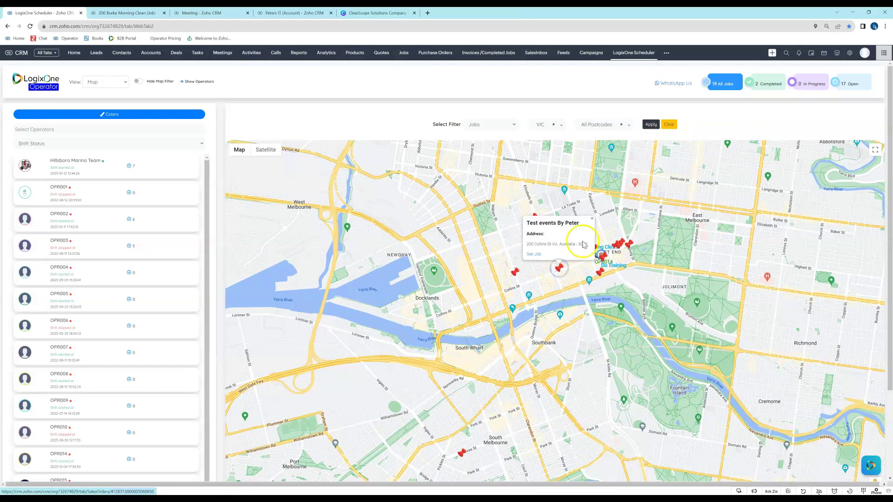
left_click(591, 218)
scroll(548, 257, "down", 1)
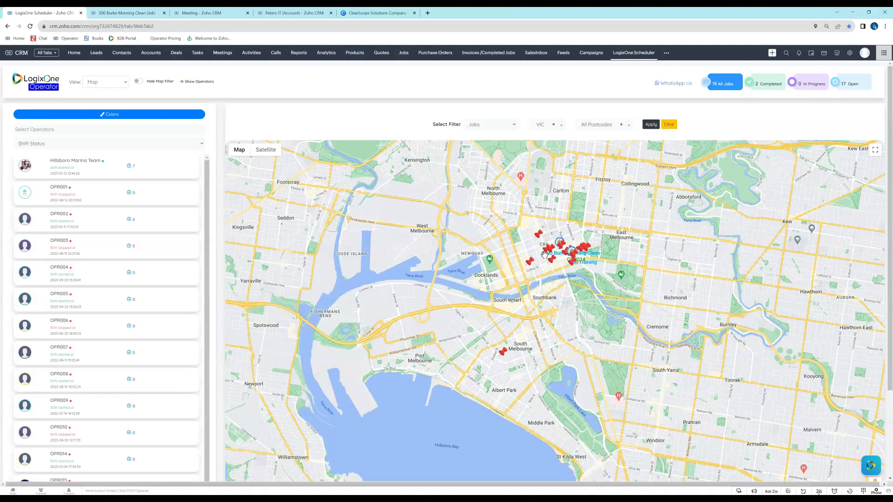
left_click(543, 235)
left_click(508, 124)
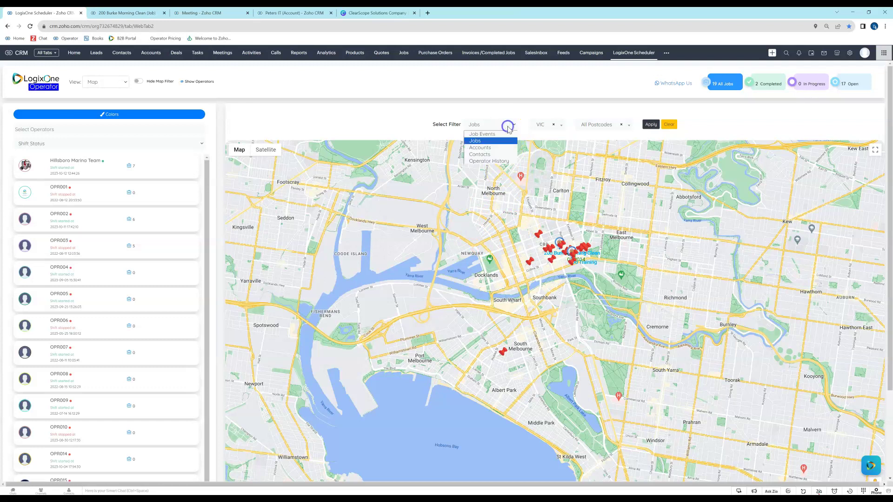
Filter the map to Accounts in the VIC state and apply.
left_click(480, 147)
left_click(476, 129)
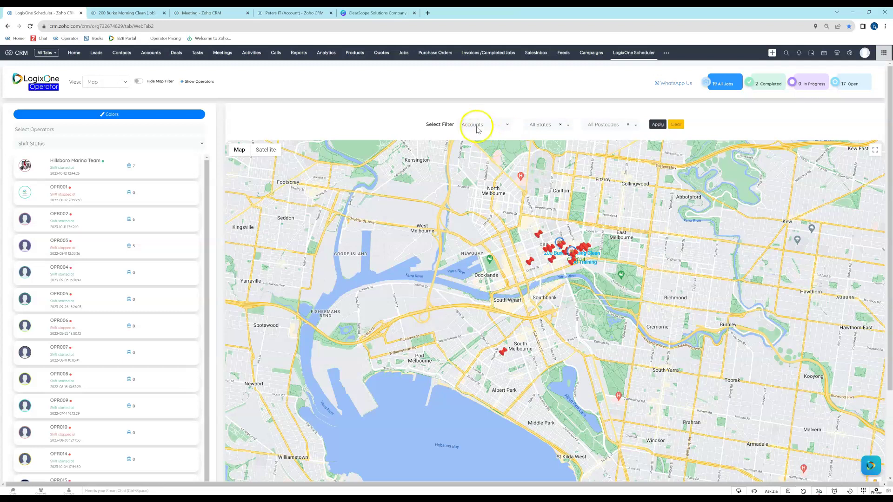
left_click(568, 124)
left_click(532, 194)
left_click(648, 126)
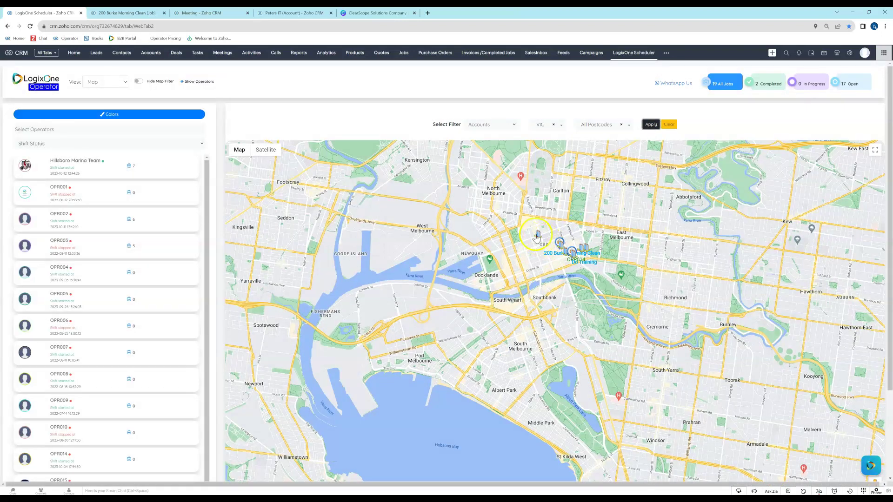
Open the Peters IT account record from its CBD marker, then select Contacts as the filter.
left_click(539, 236)
left_click(522, 225)
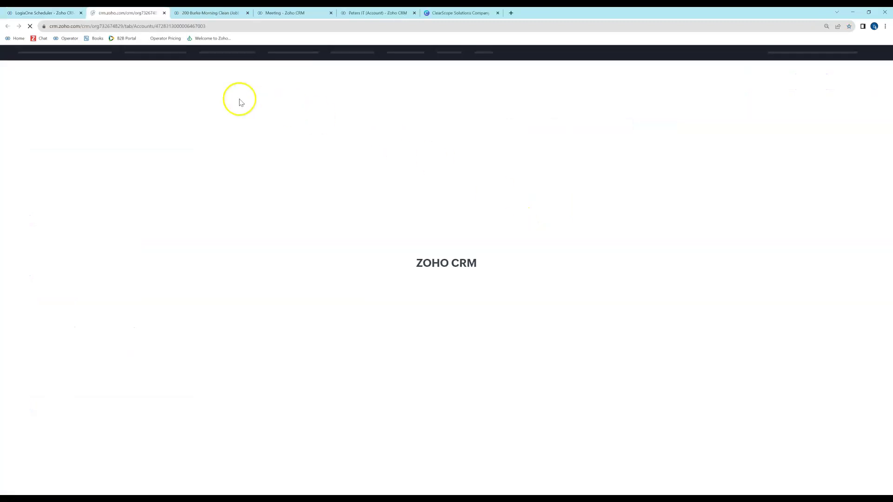
left_click(55, 18)
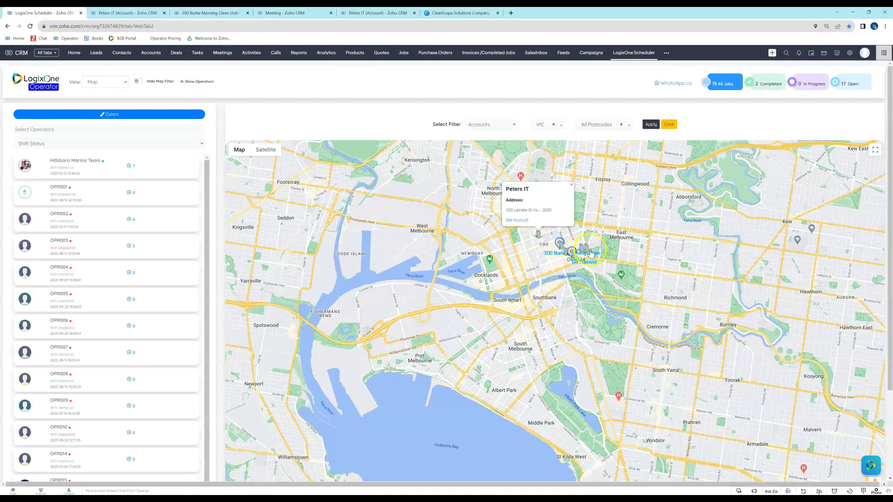
left_click(503, 125)
left_click(486, 154)
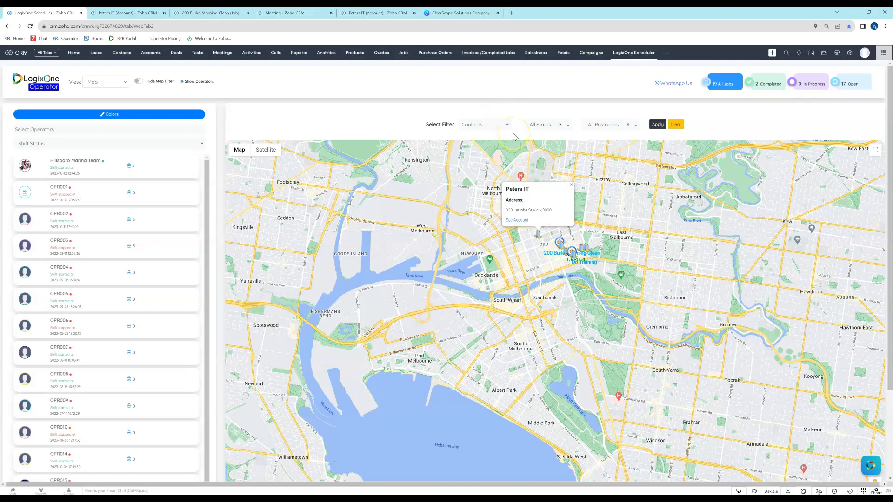
Apply the VIC state to the Contacts filter and view a Melbourne contact's address.
left_click(567, 125)
left_click(530, 172)
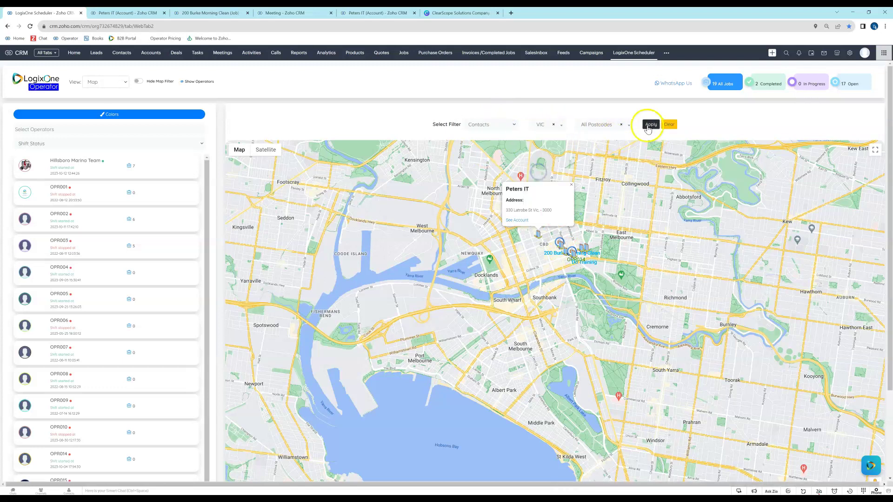
left_click(648, 124)
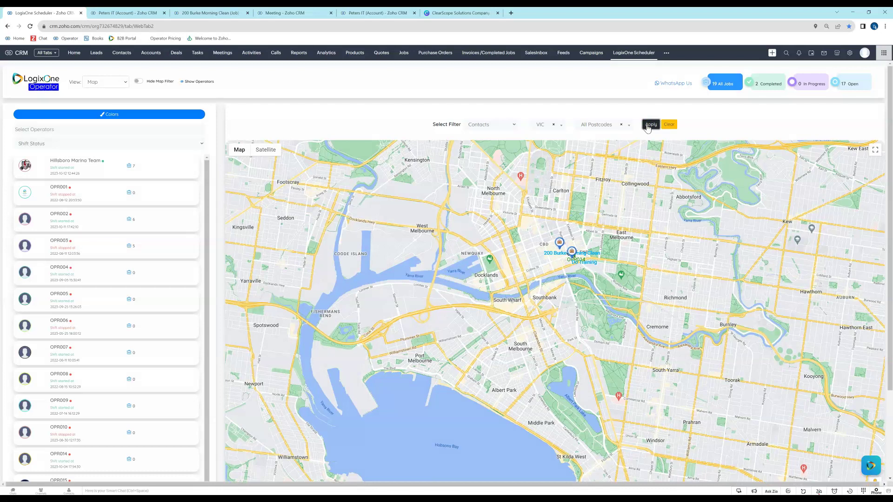
left_click(592, 226)
left_click(532, 262)
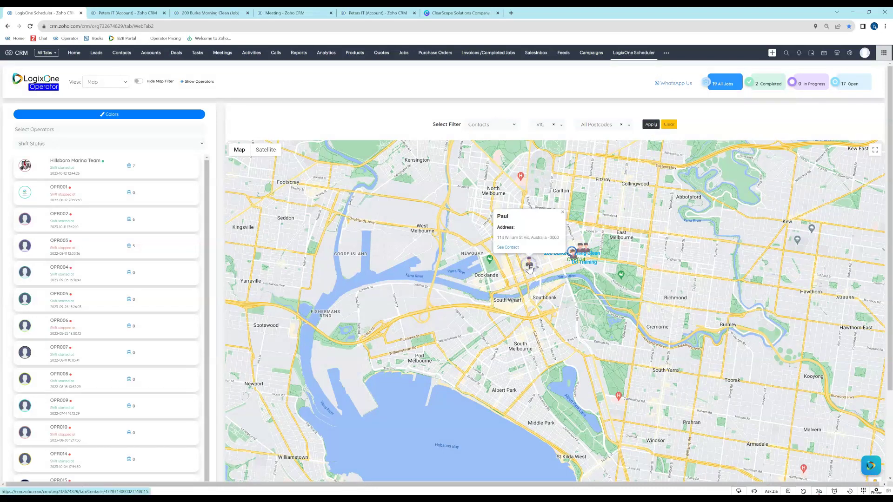
left_click(563, 214)
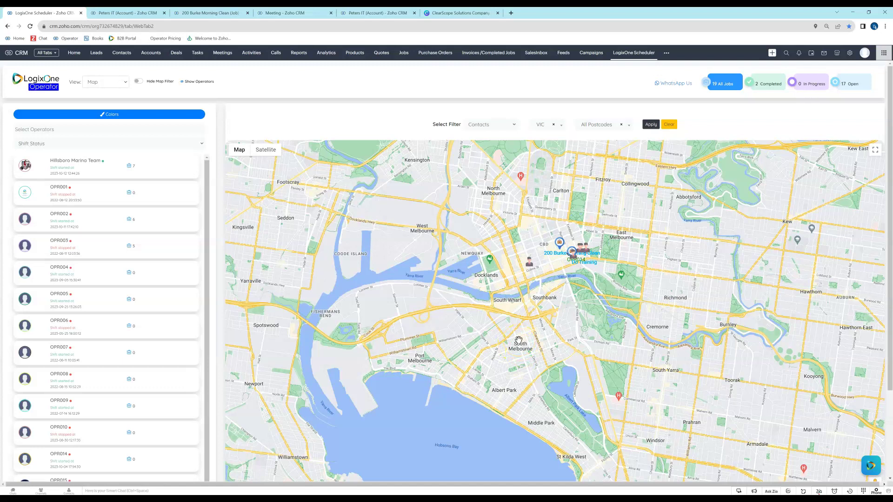
left_click(512, 125)
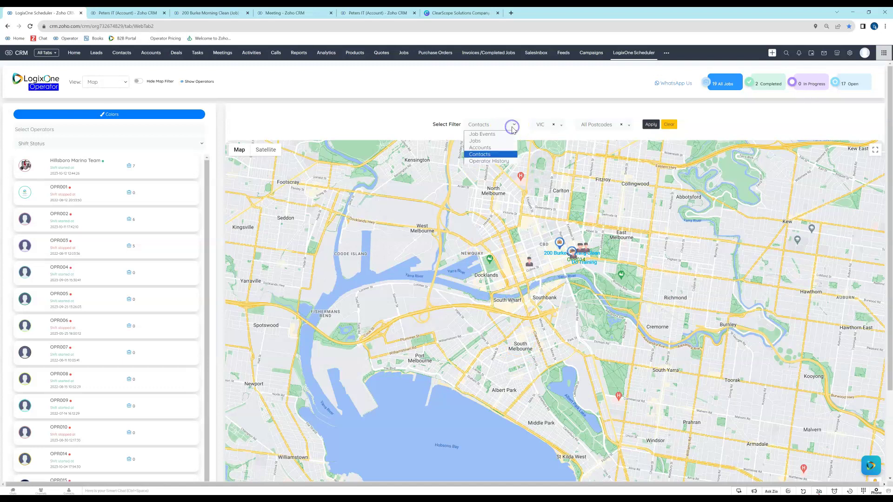
left_click(500, 162)
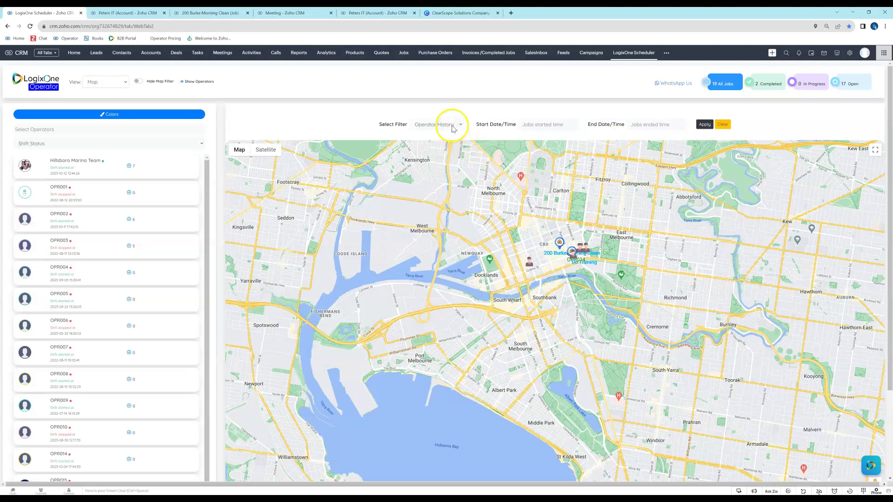
left_click(539, 128)
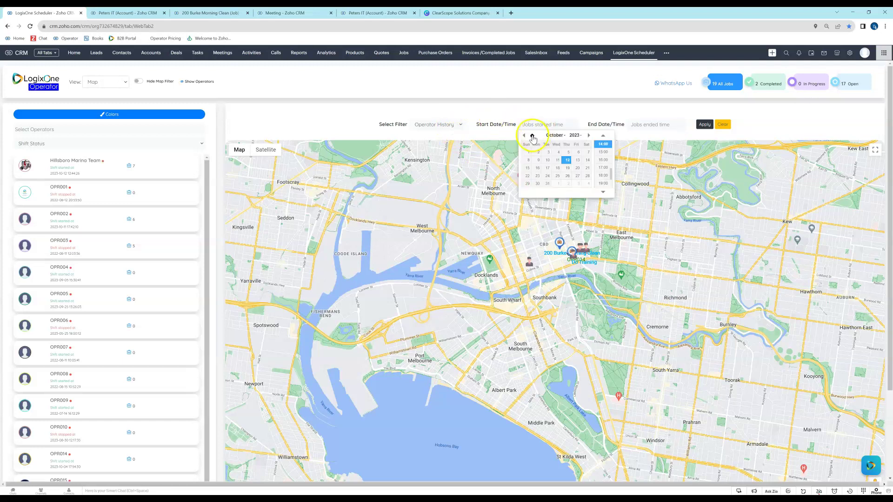
left_click(524, 135)
left_click(524, 135)
left_click(568, 152)
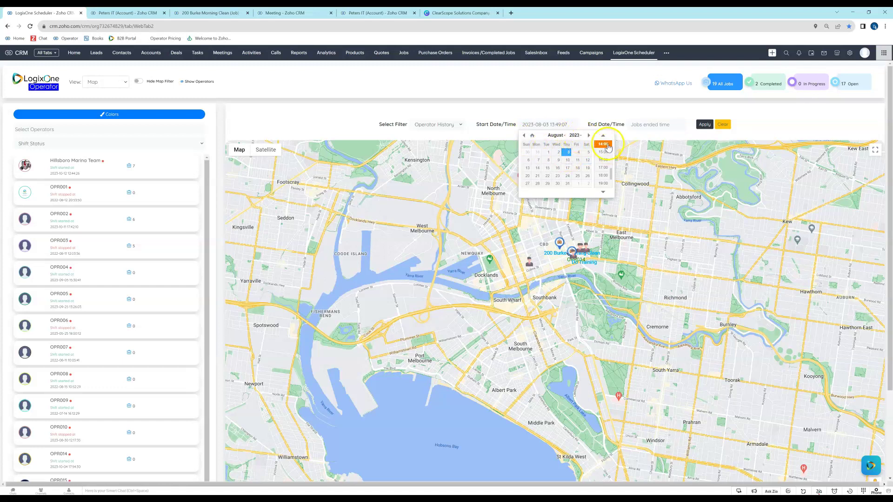
left_click(603, 136)
left_click(604, 144)
left_click(639, 126)
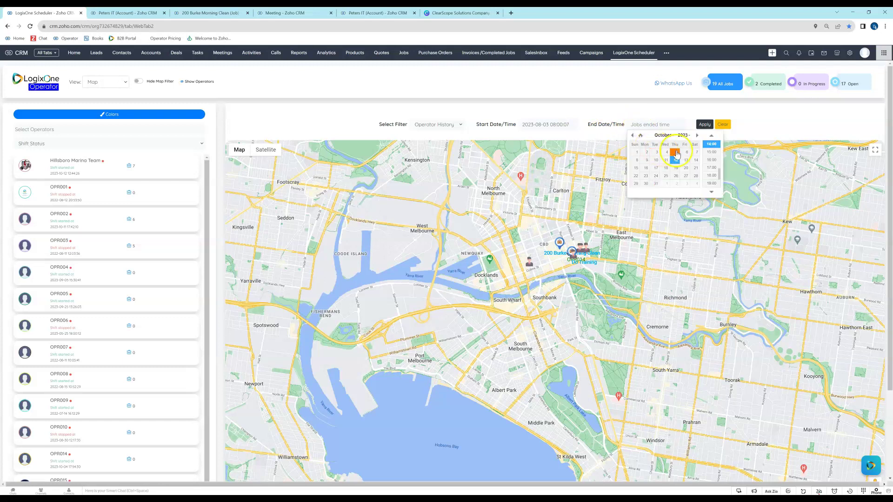
left_click(633, 135)
left_click(633, 136)
left_click(632, 135)
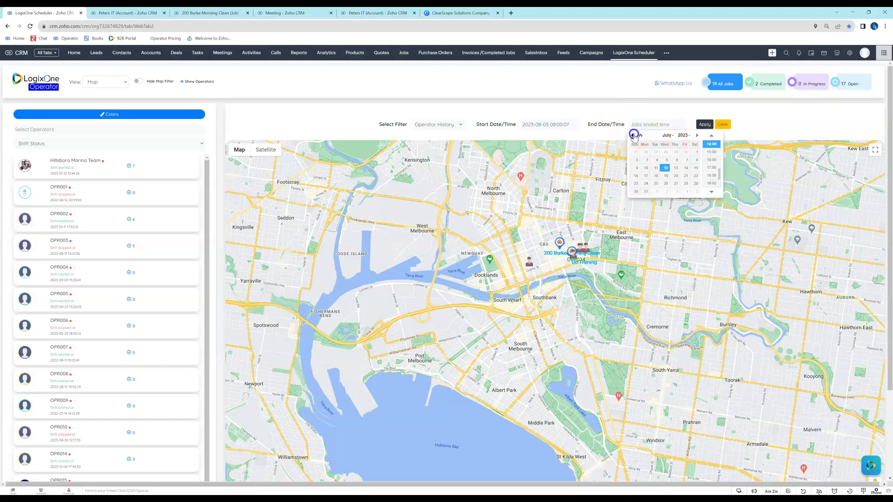
left_click(697, 136)
left_click(648, 164)
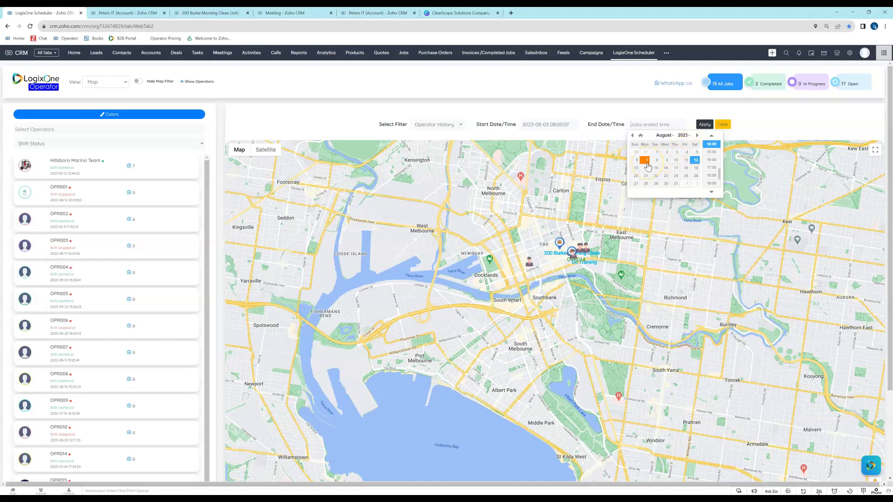
left_click(676, 152)
left_click(719, 176)
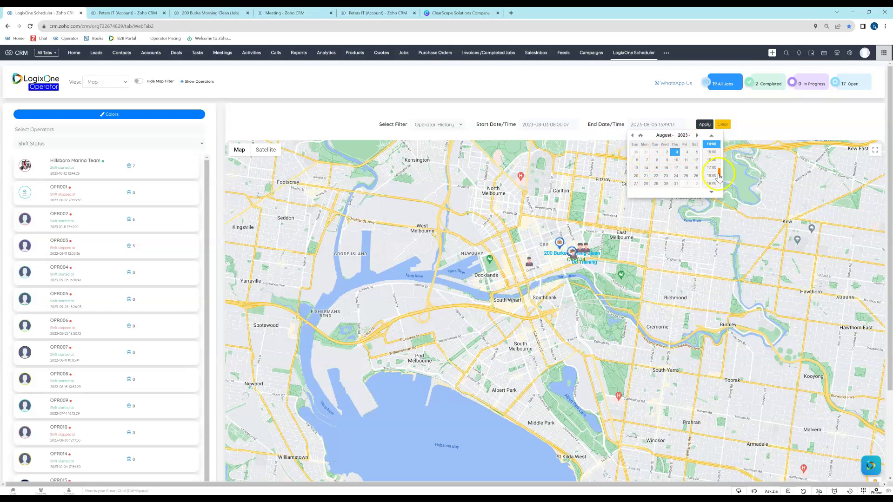
left_click(711, 175)
left_click(704, 125)
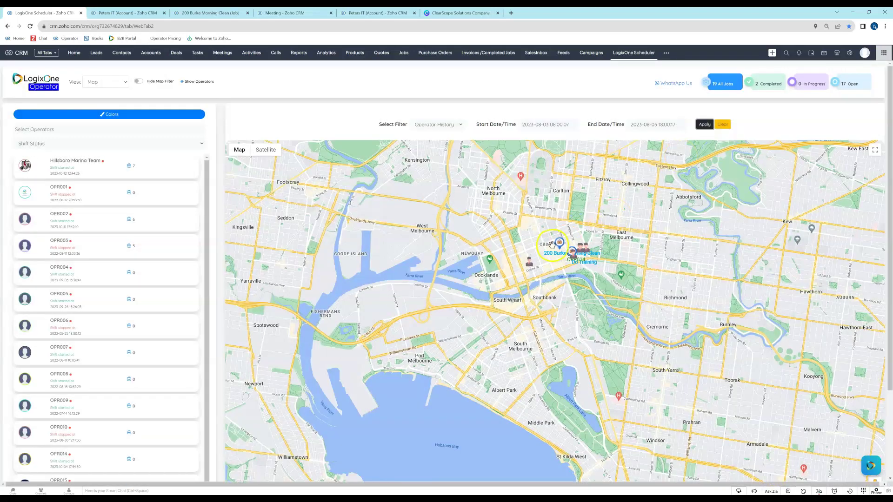
Focus the map on the operator's route in central Geelong, zoomed to its Start and Stop markers.
left_click(553, 246)
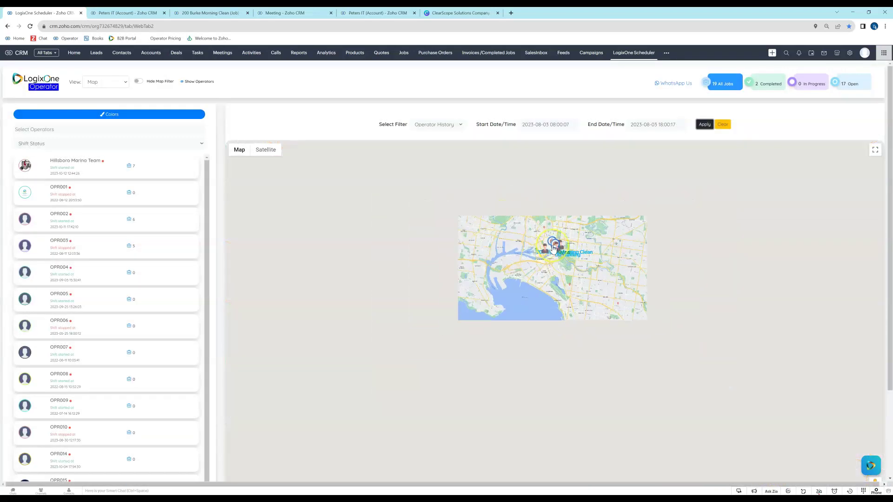
mouse_move(364, 425)
left_mouse_down()
mouse_move(454, 347)
mouse_move(477, 309)
left_mouse_up()
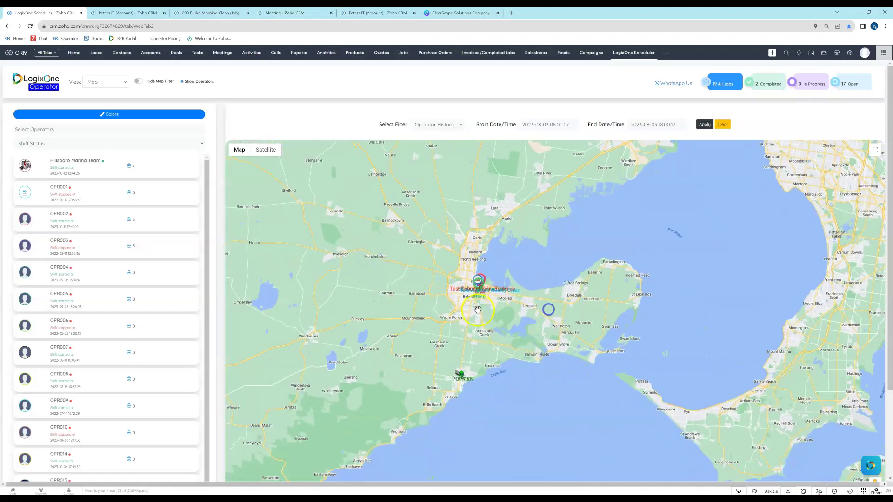
scroll(477, 309, "up", 4)
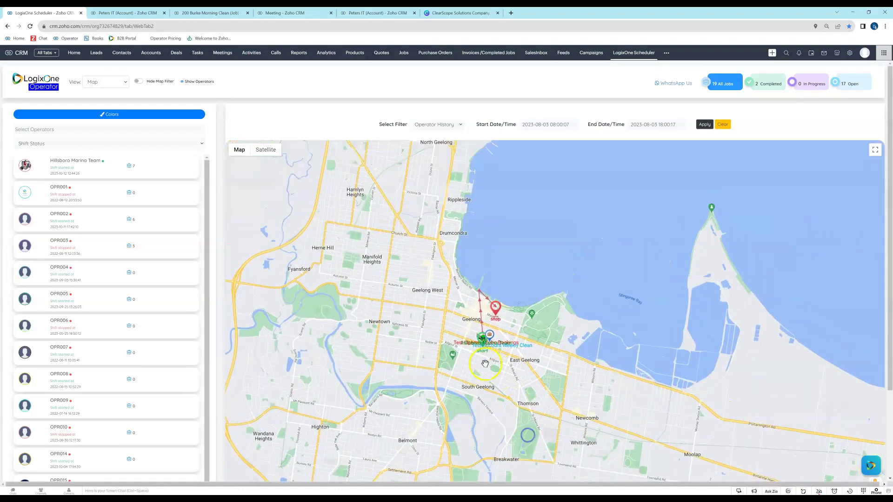
scroll(484, 363, "up", 2)
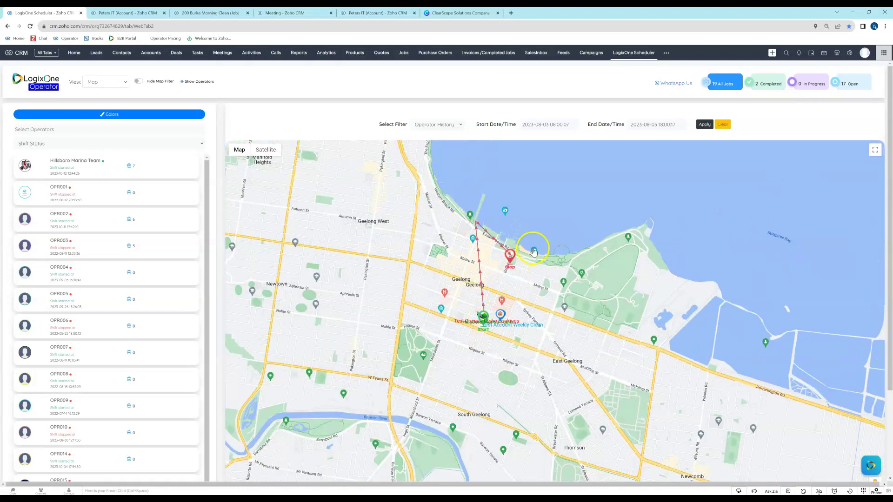